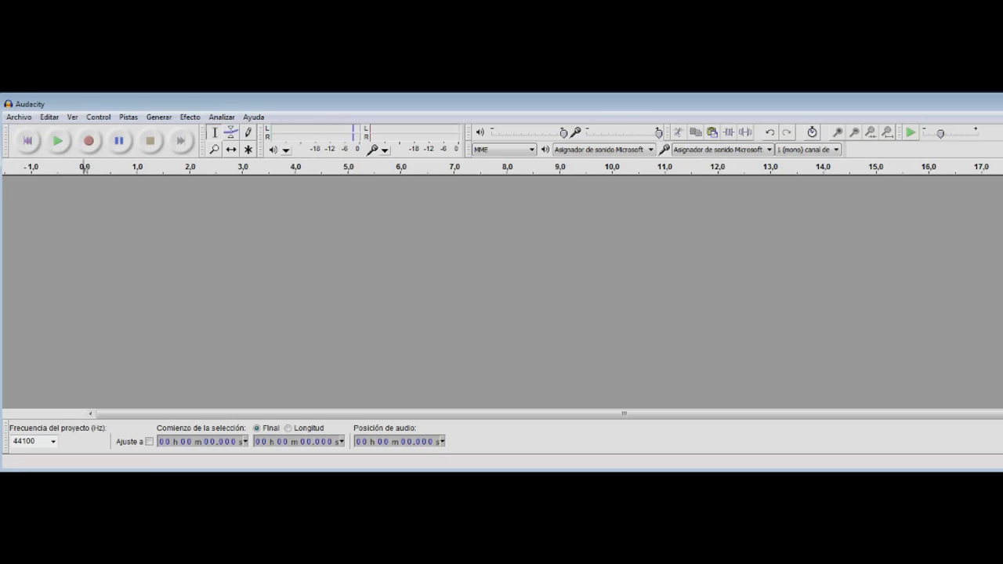
- Record a voice clip about 4 seconds long on a new mono track and play it back
{"action": "left_click", "coordinate": [88, 141]}
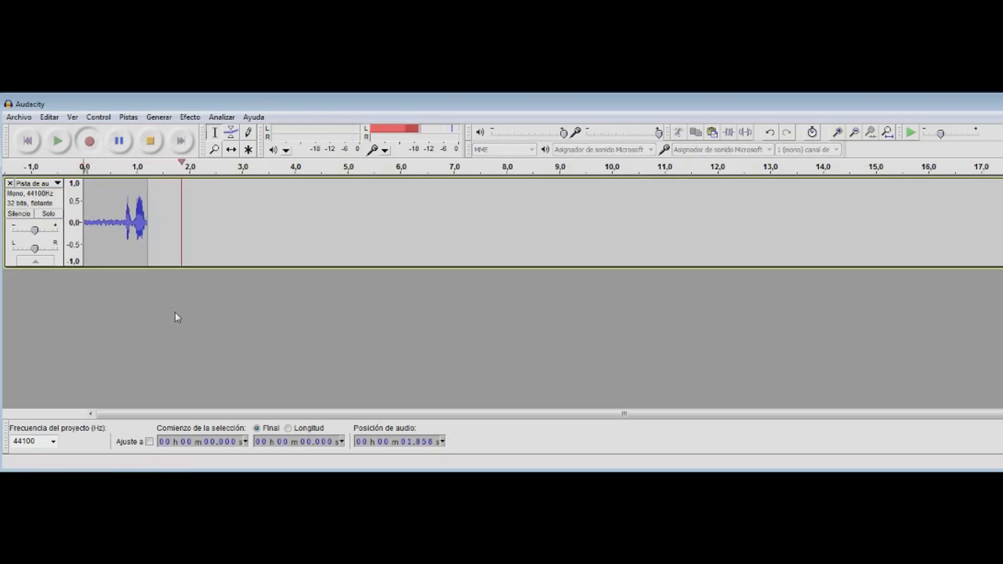
{"action": "left_click", "coordinate": [150, 141]}
{"action": "left_click", "coordinate": [57, 142]}
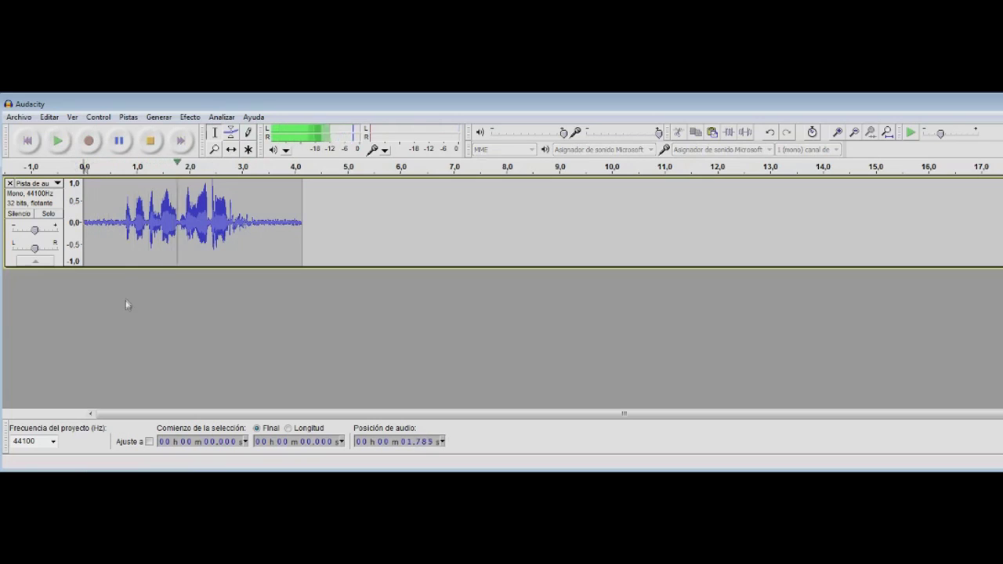
{"action": "key", "text": "p"}
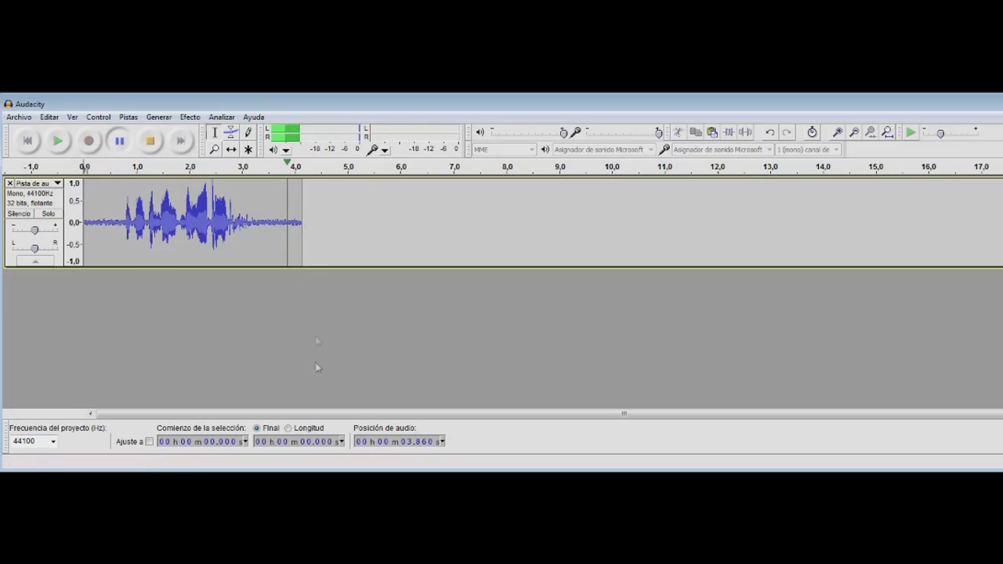
- Select the speech-free tail of the recording from about 3.3 to 4.2 s and capture it as the noise reduction profile
{"action": "left_click", "coordinate": [306, 237]}
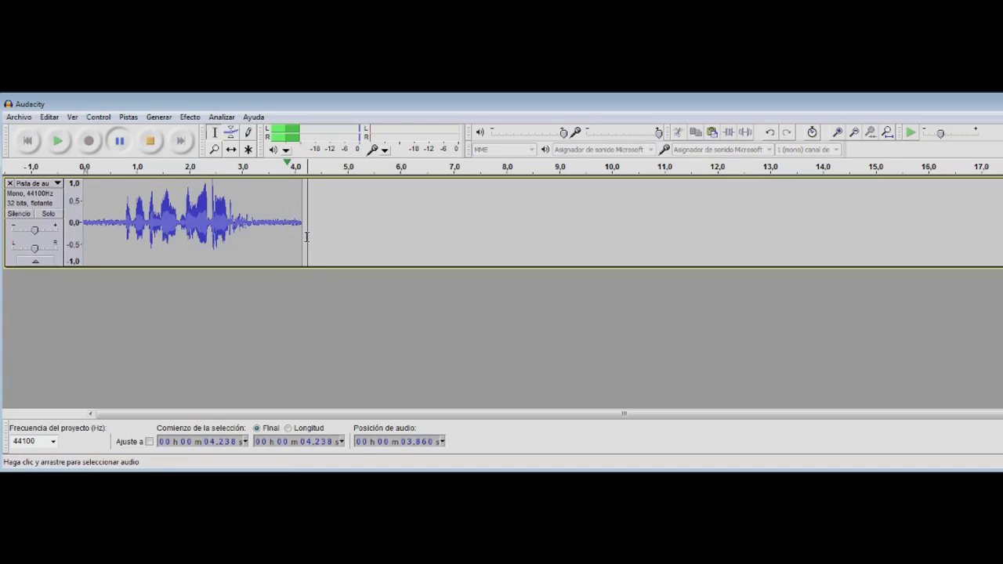
{"action": "left_click_drag", "start_coordinate": [306, 236], "coordinate": [252, 207]}
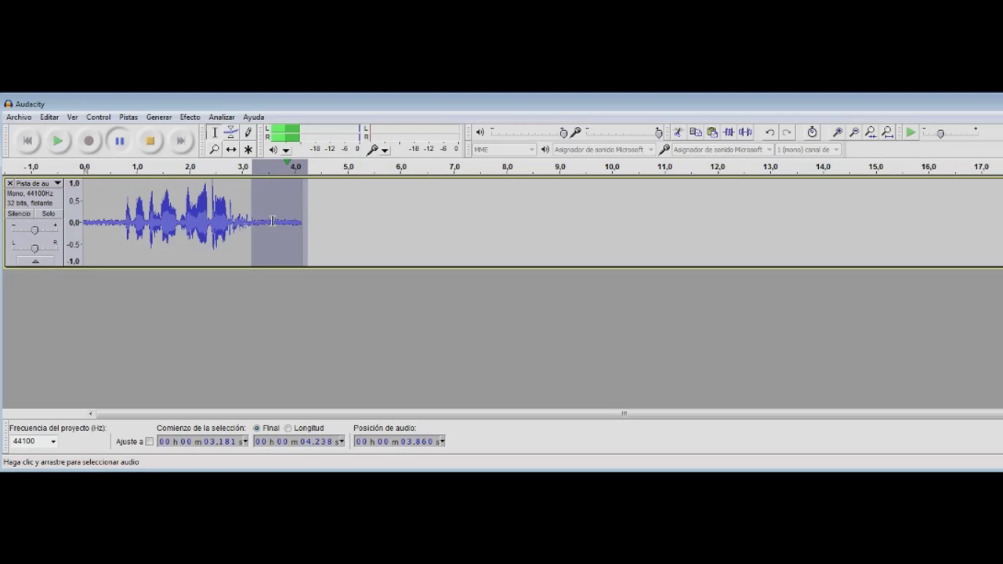
{"action": "left_click", "coordinate": [314, 224]}
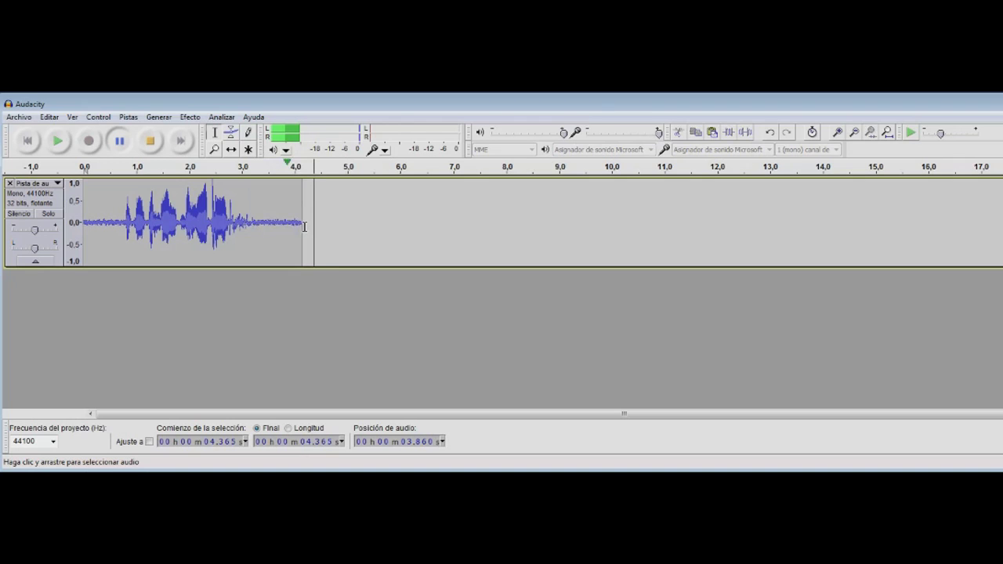
{"action": "left_click_drag", "start_coordinate": [305, 226], "coordinate": [255, 229]}
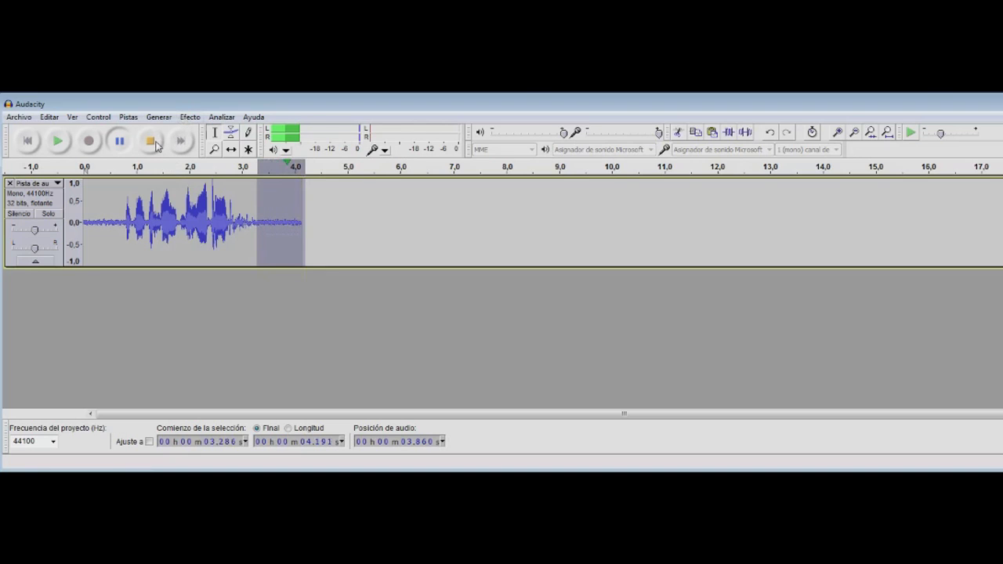
{"action": "left_click", "coordinate": [189, 118]}
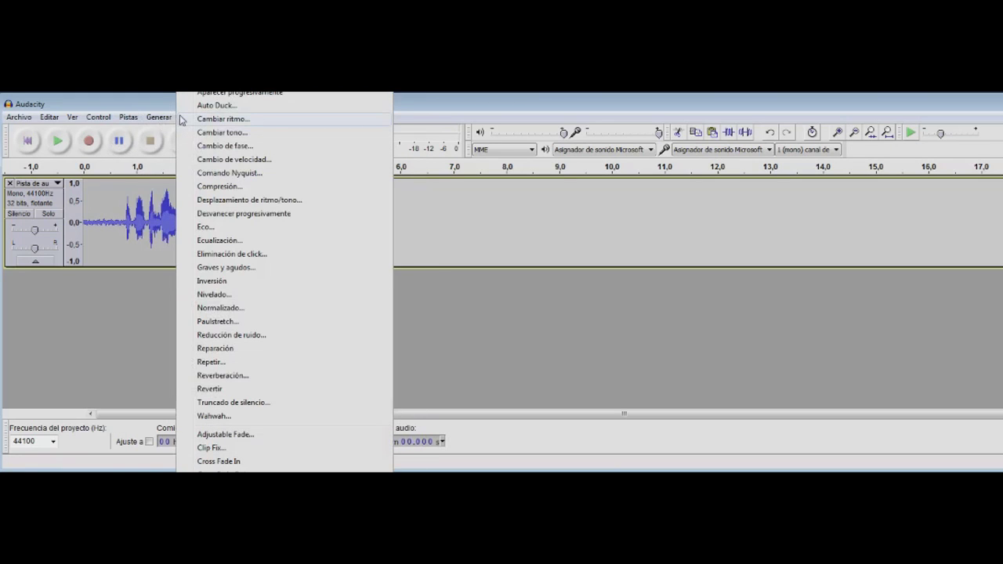
{"action": "left_click", "coordinate": [257, 336]}
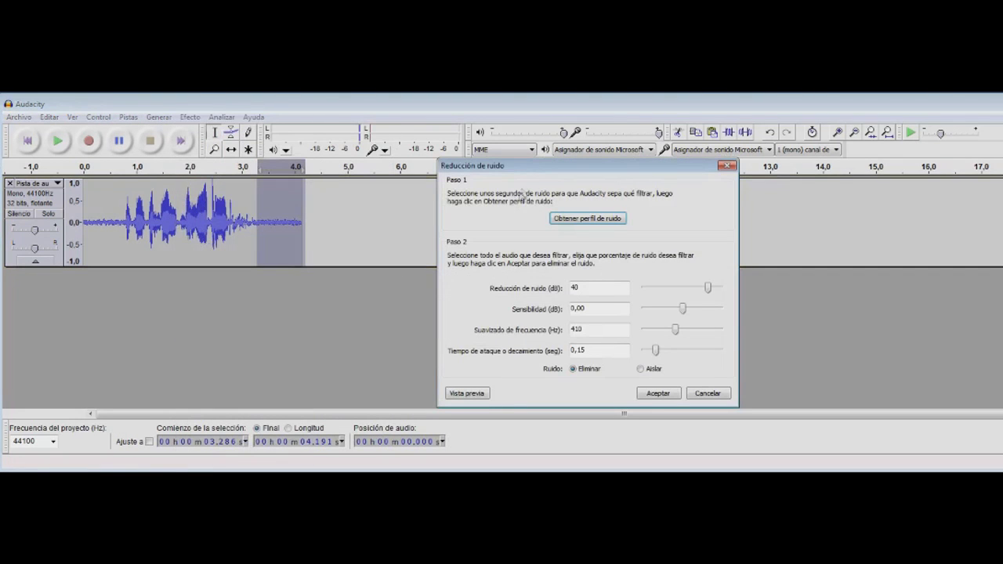
{"action": "left_click_drag", "start_coordinate": [529, 170], "coordinate": [411, 188]}
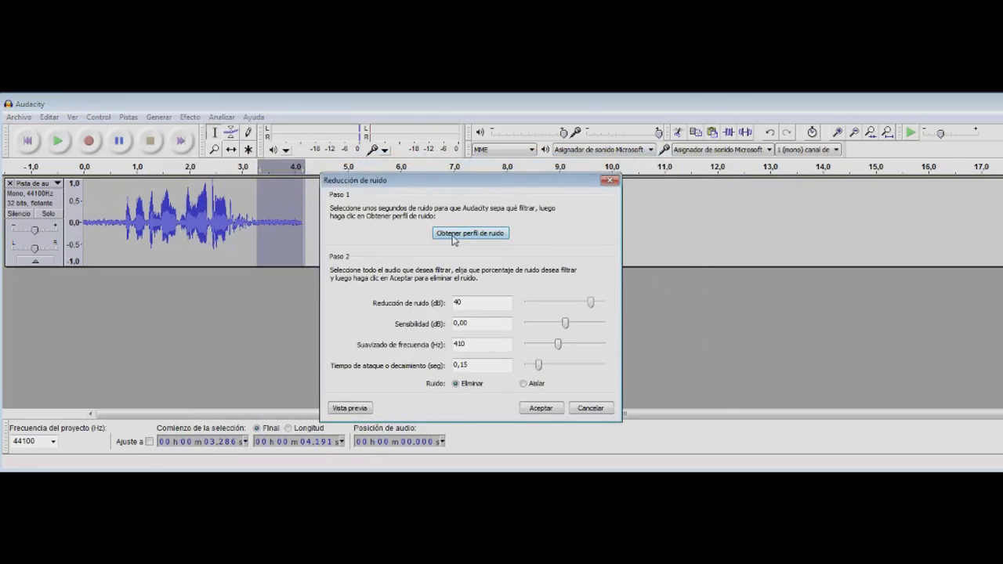
{"action": "left_click", "coordinate": [453, 235]}
- Select the whole recording and apply Noise Reduction at 40 dB with the noise set to be eliminated
{"action": "left_click", "coordinate": [318, 229]}
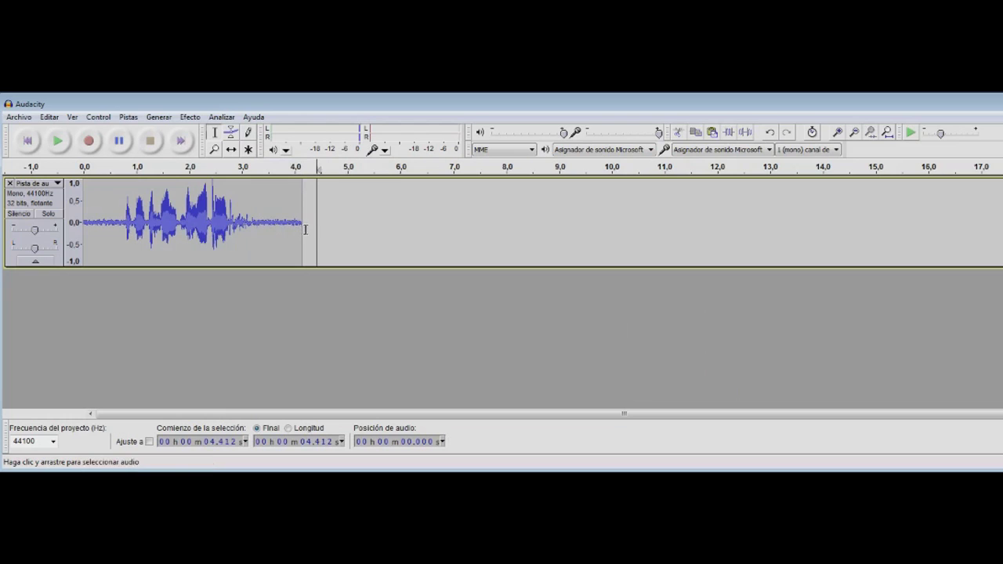
{"action": "left_click_drag", "start_coordinate": [309, 228], "coordinate": [83, 228]}
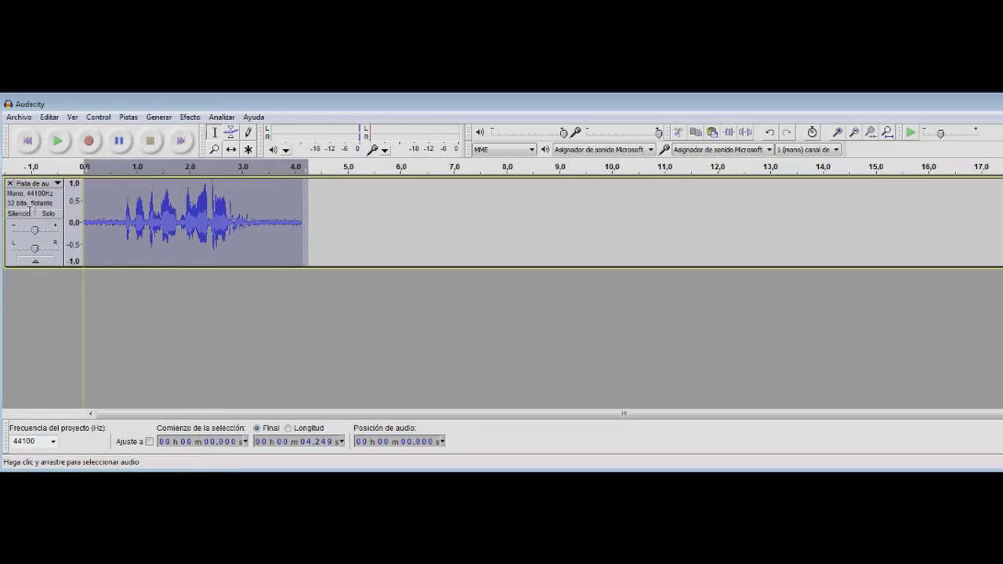
{"action": "left_click", "coordinate": [190, 116]}
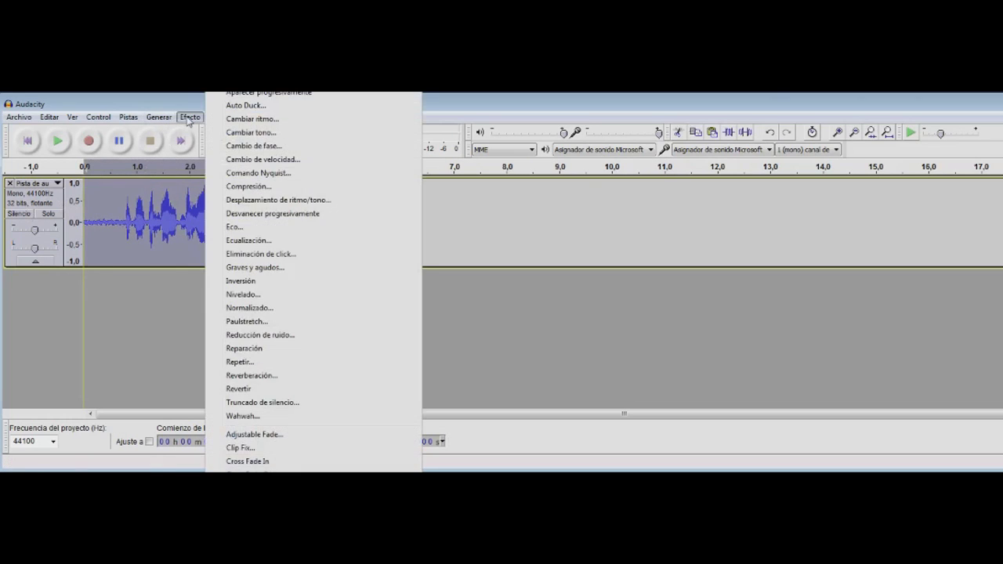
{"action": "left_click", "coordinate": [276, 336]}
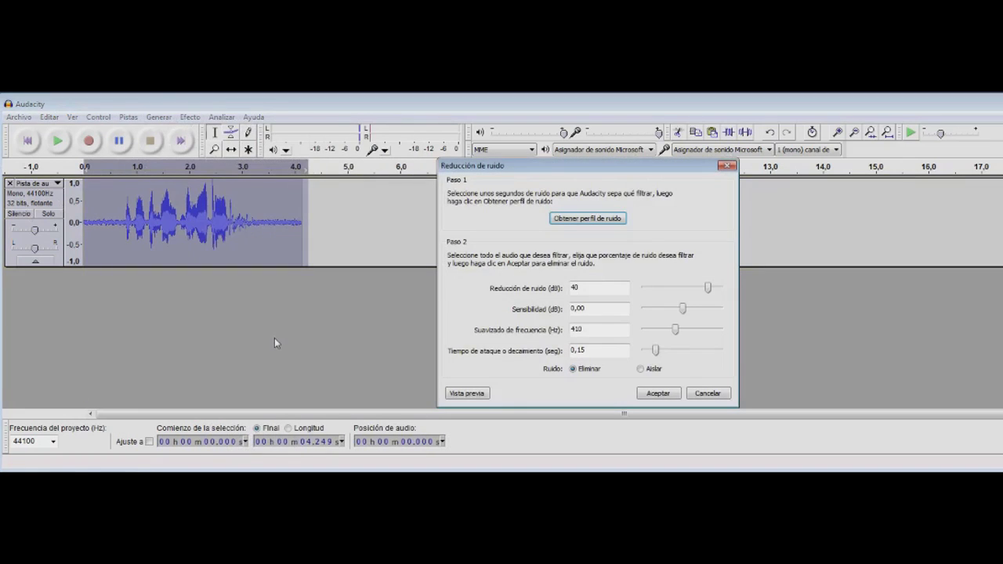
{"action": "left_click_drag", "start_coordinate": [601, 171], "coordinate": [507, 112]}
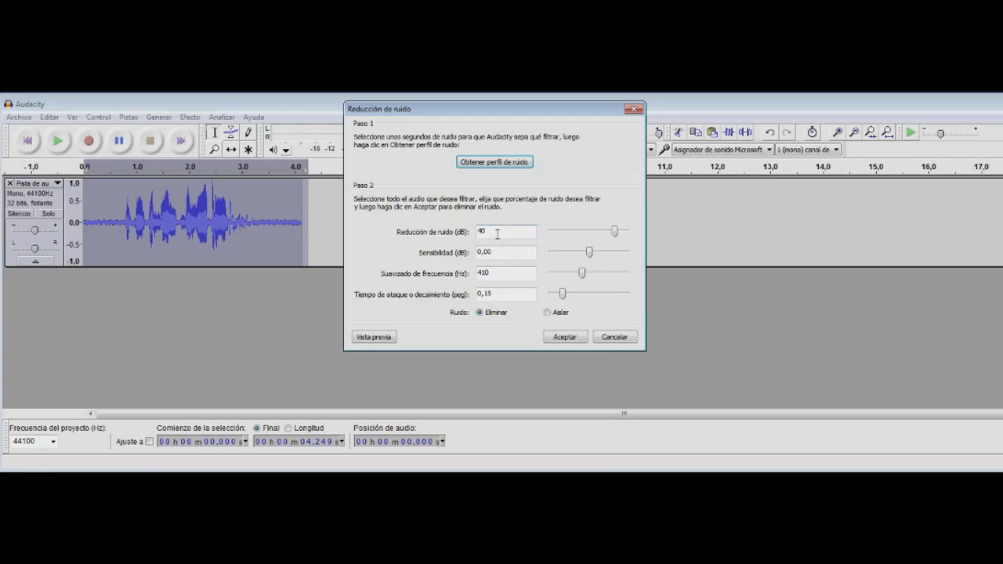
{"action": "left_click", "coordinate": [561, 338]}
{"action": "left_click", "coordinate": [424, 329]}
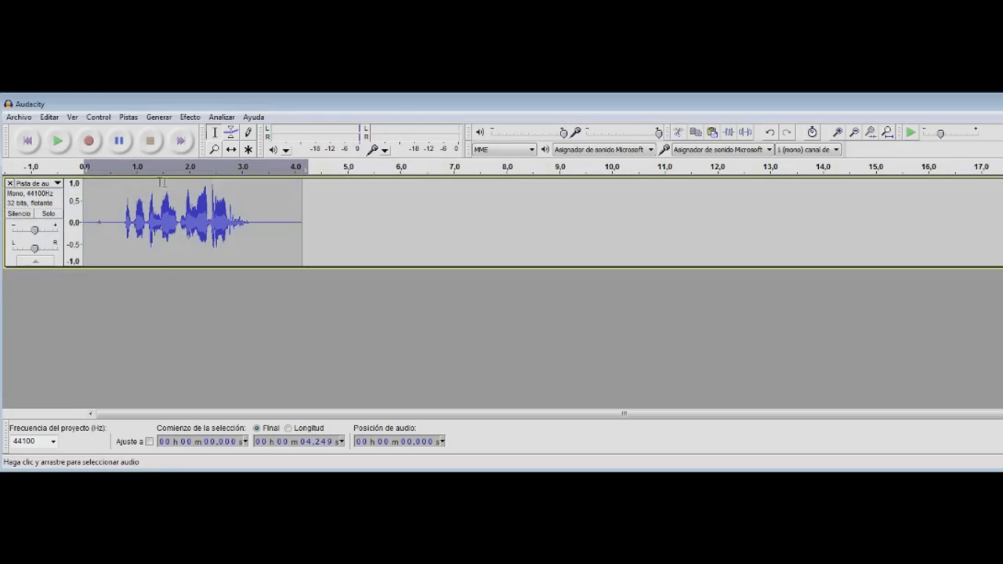
- Play back the noise-reduced recording and inspect the stretch after the speech ends
{"action": "key", "text": "space"}
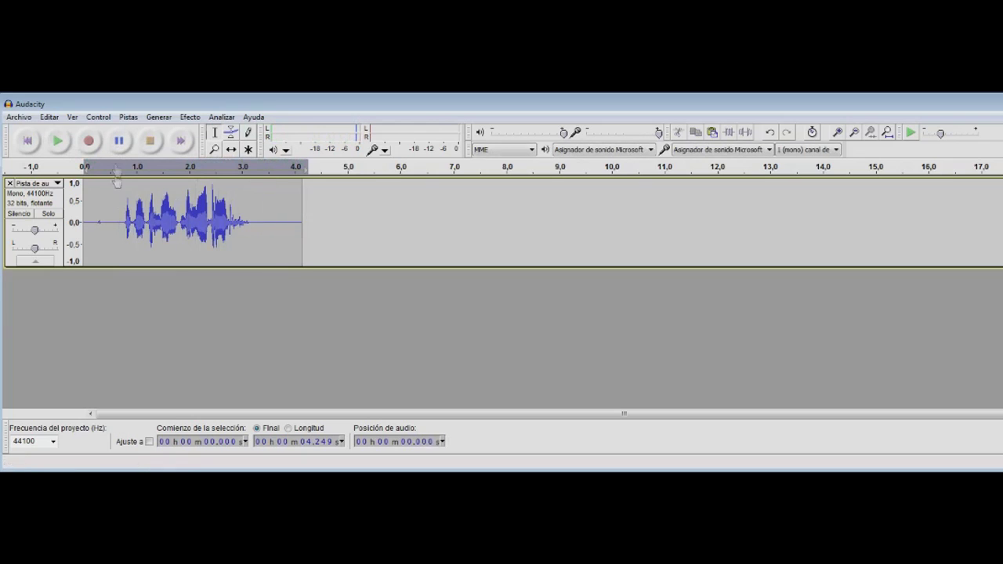
{"action": "left_click", "coordinate": [235, 227]}
{"action": "left_click", "coordinate": [253, 228]}
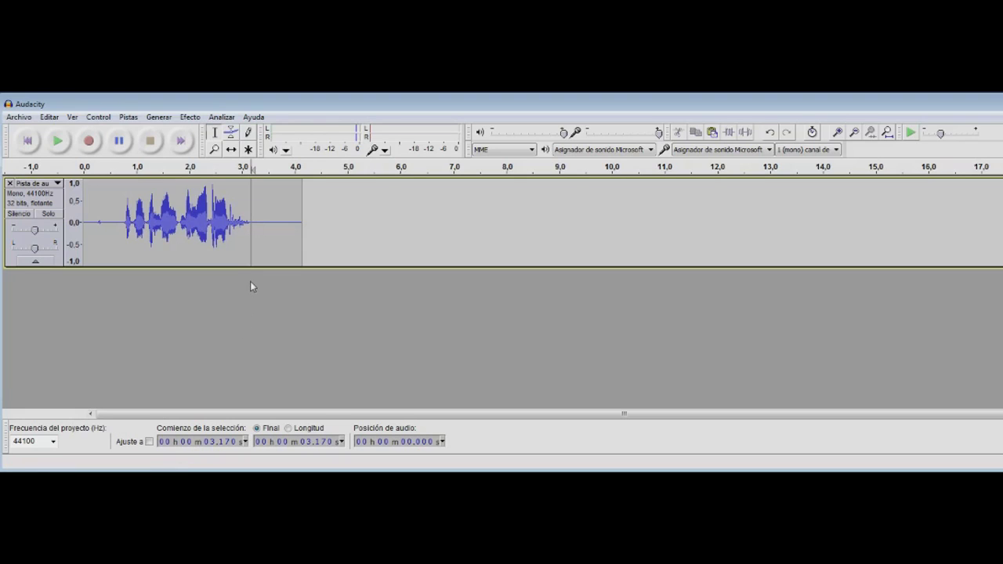
{"action": "left_click", "coordinate": [262, 231]}
{"action": "left_click", "coordinate": [315, 226]}
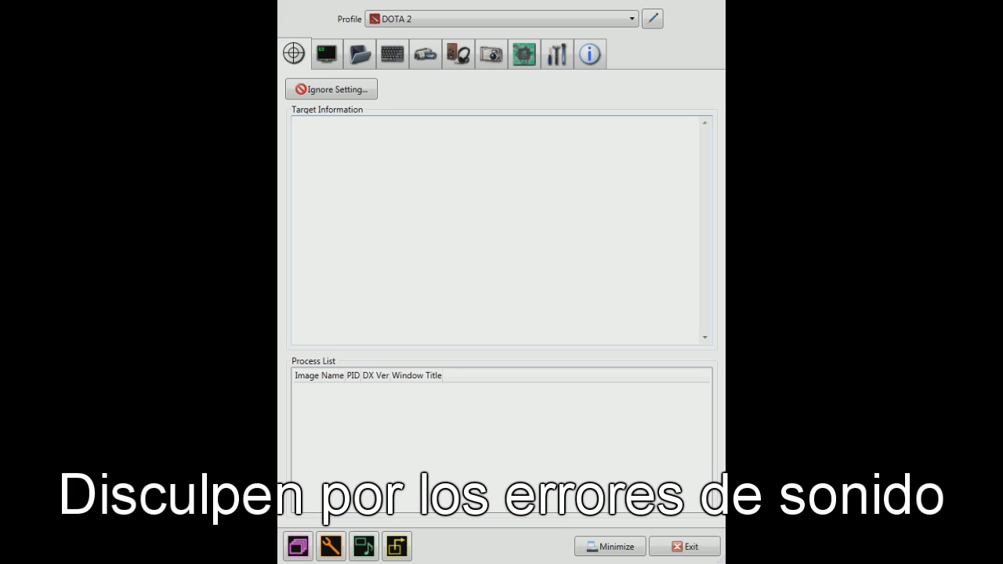
- In Dxtory, look over the overlay settings and add drive G: as a second folder for saving movies
{"action": "left_click", "coordinate": [327, 53]}
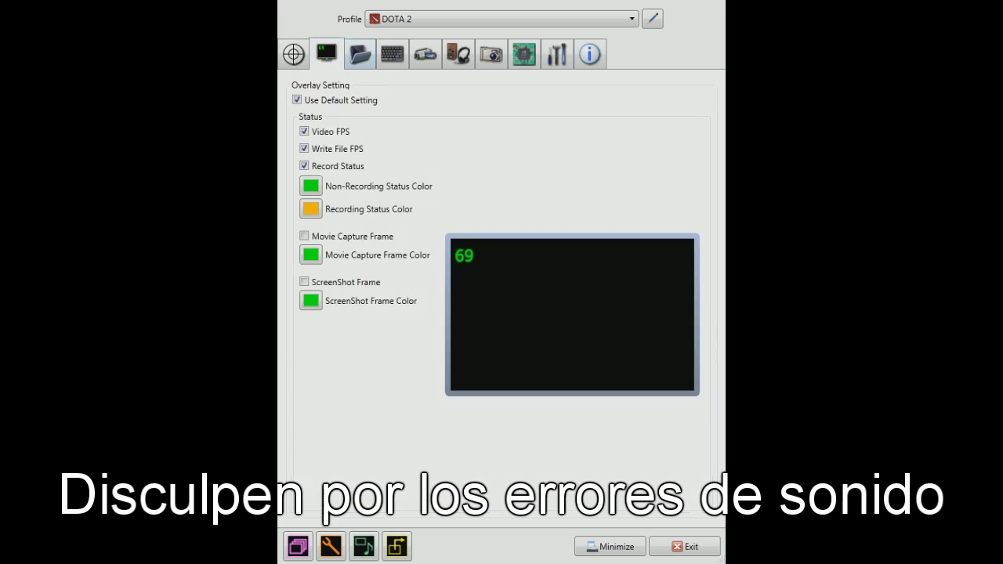
{"action": "left_click", "coordinate": [359, 53]}
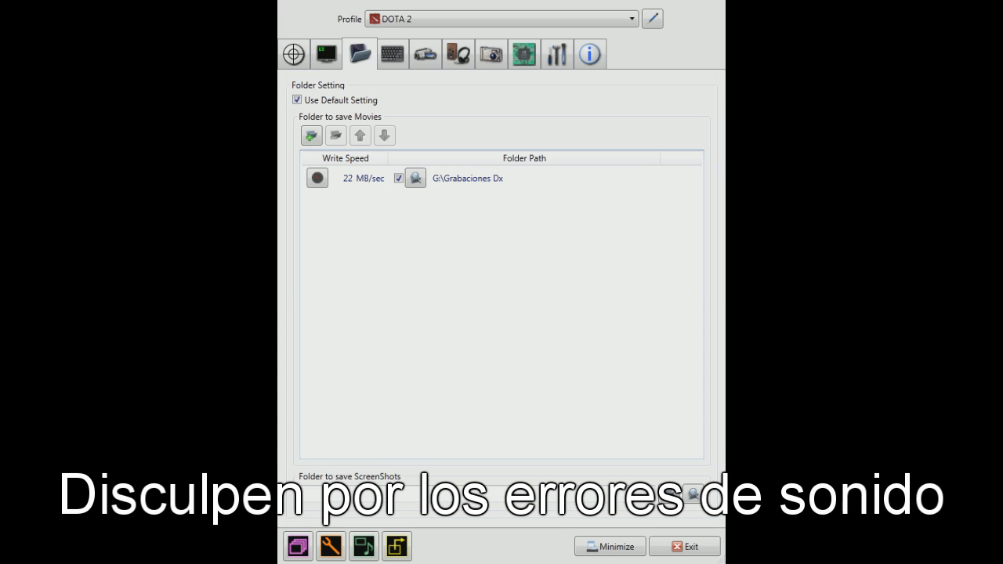
{"action": "left_click", "coordinate": [549, 178]}
{"action": "right_click", "coordinate": [381, 220]}
{"action": "key", "text": "Escape"}
{"action": "right_click", "coordinate": [346, 212]}
{"action": "left_click", "coordinate": [392, 267]}
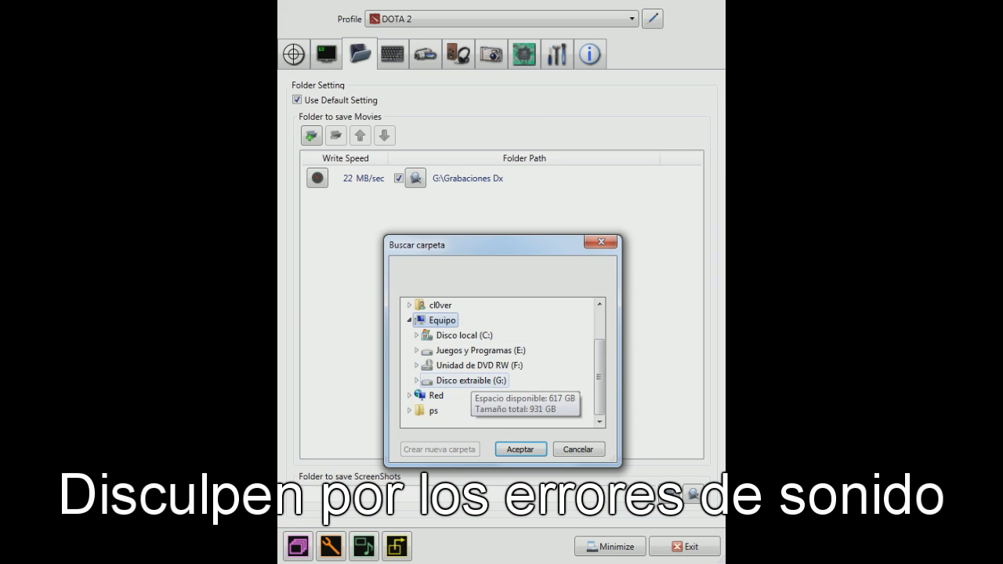
{"action": "key", "text": "Return"}
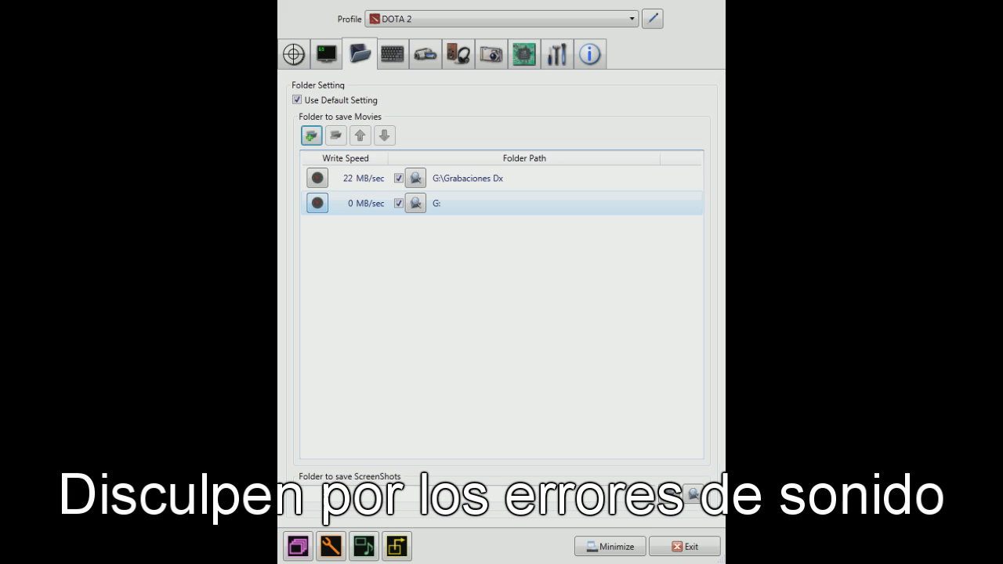
- Remove the G: entry from the movie save folders and review the hotkey settings
{"action": "right_click", "coordinate": [464, 204]}
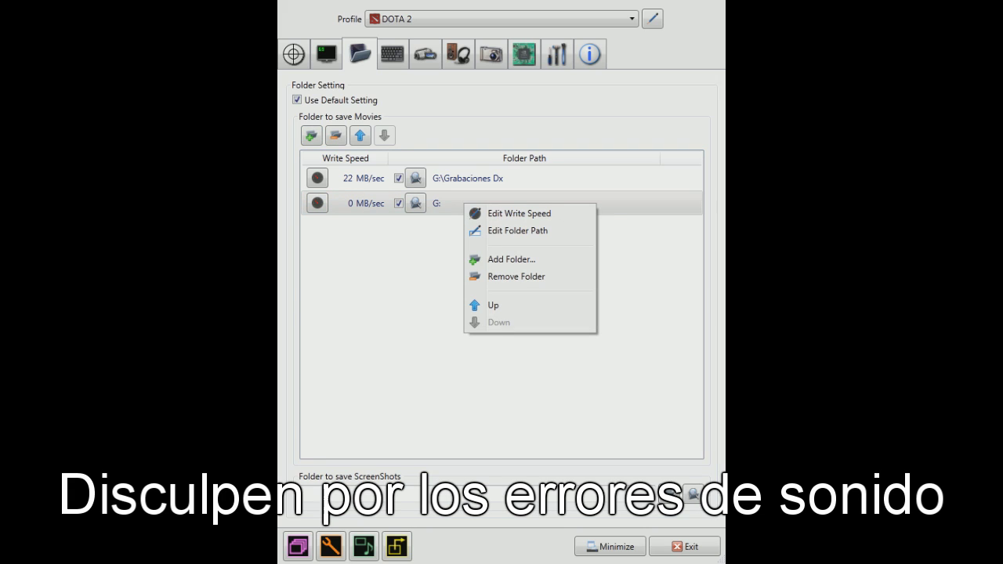
{"action": "left_click", "coordinate": [516, 277]}
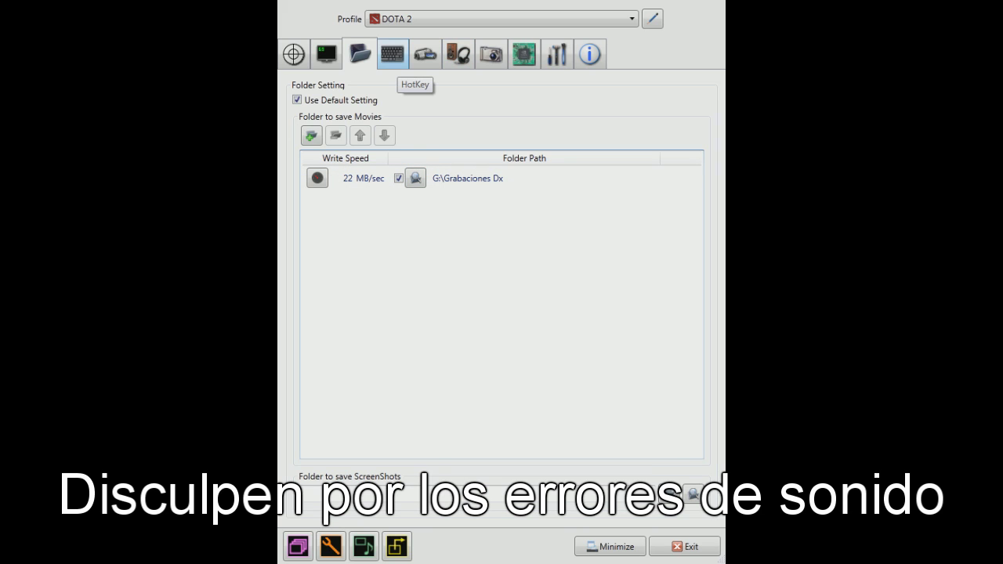
{"action": "left_click", "coordinate": [393, 54]}
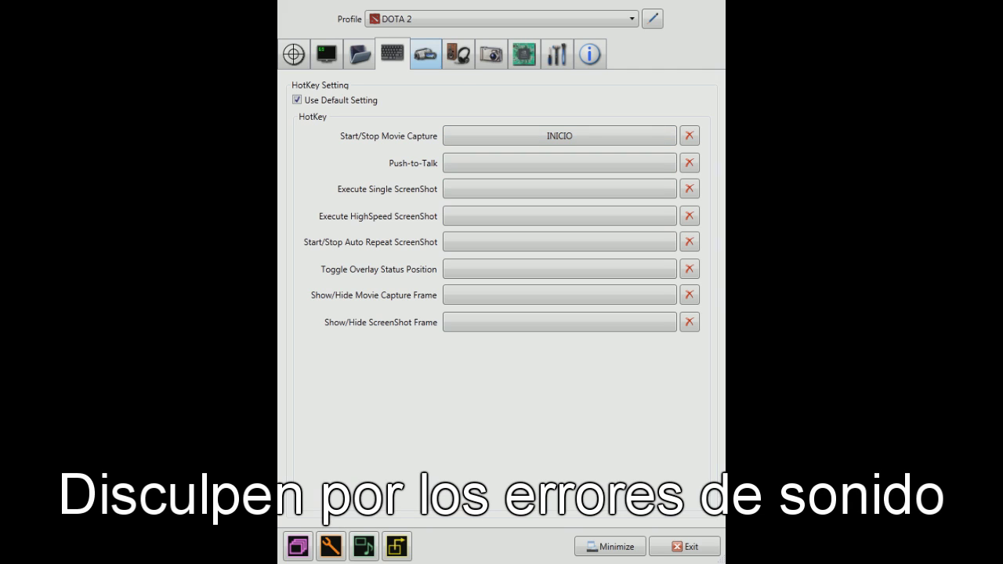
- Choose Dxtory Video Codec in the movie settings and set its format to YUV24 - High Quality
{"action": "left_click", "coordinate": [428, 57]}
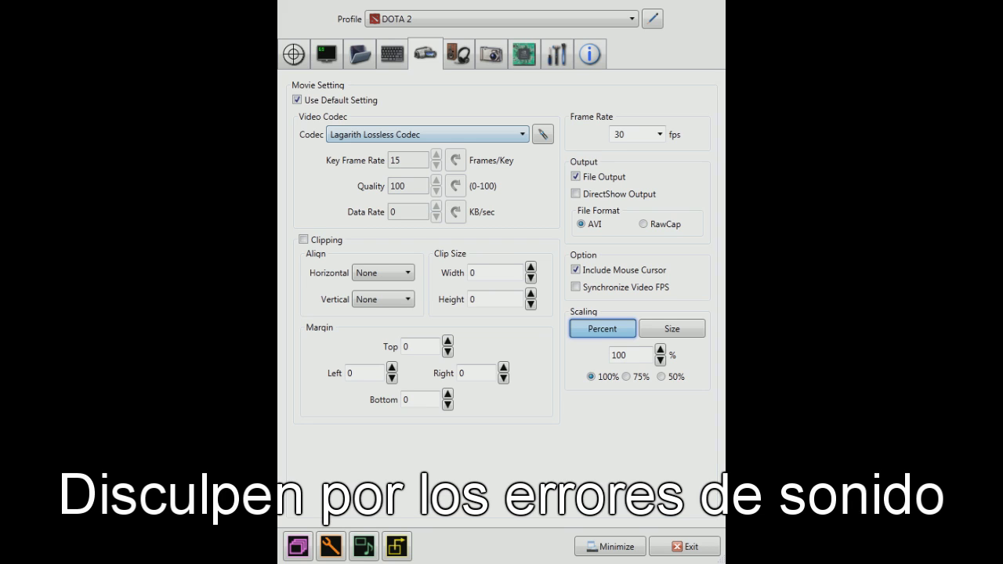
{"action": "left_click", "coordinate": [423, 135]}
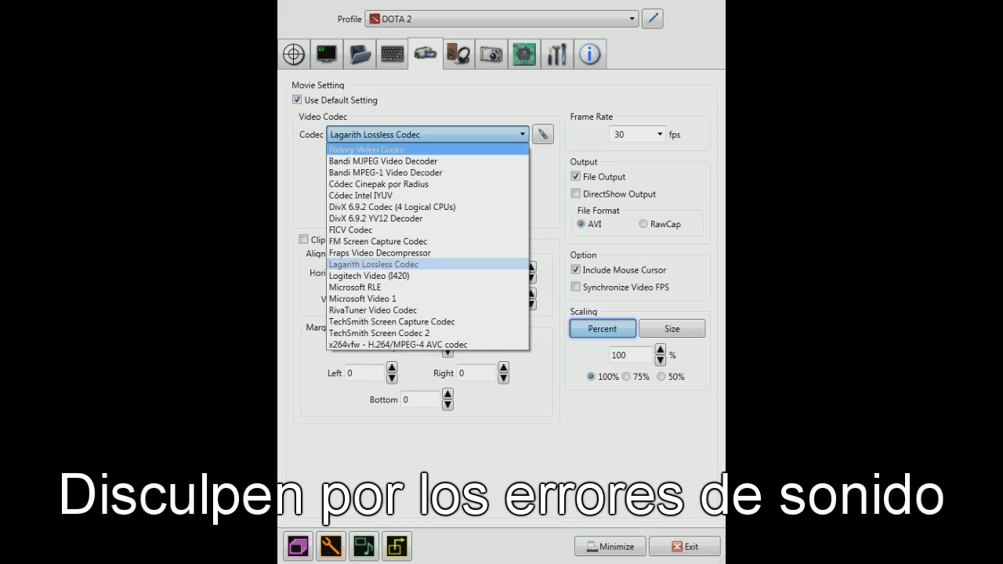
{"action": "left_click", "coordinate": [367, 149]}
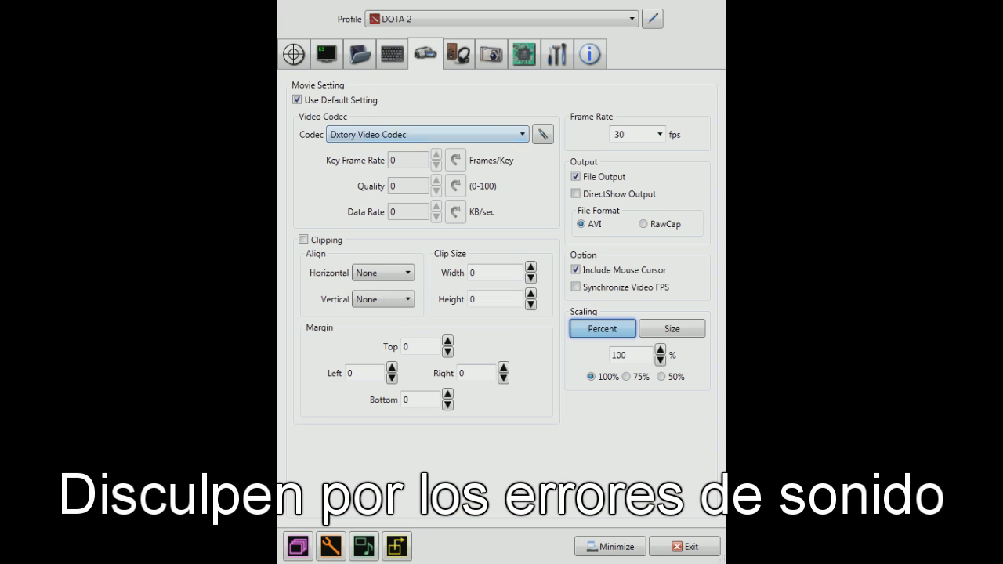
{"action": "left_click", "coordinate": [542, 134]}
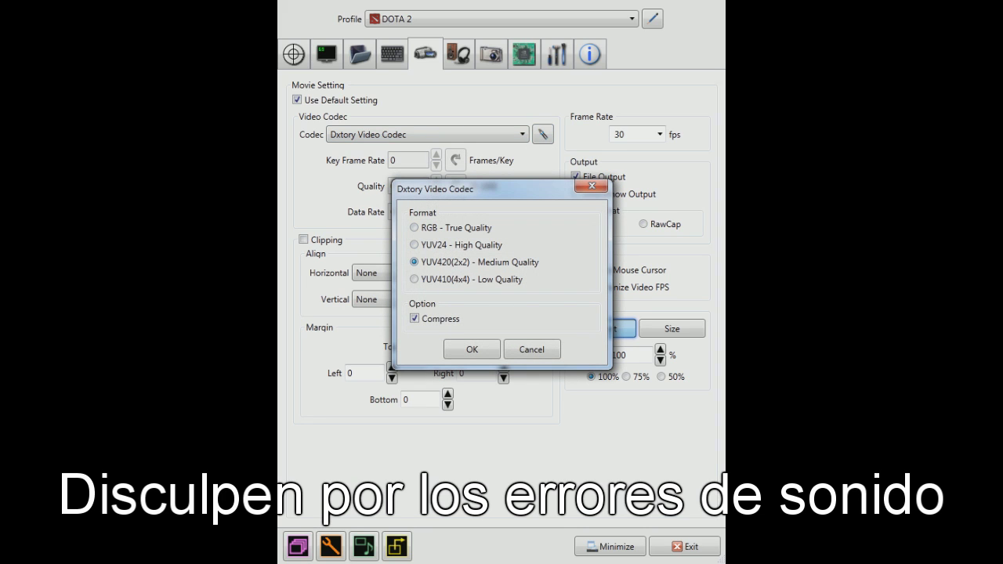
{"action": "left_click", "coordinate": [414, 244]}
{"action": "left_click", "coordinate": [414, 227]}
{"action": "left_click", "coordinate": [414, 244]}
{"action": "key", "text": "Return"}
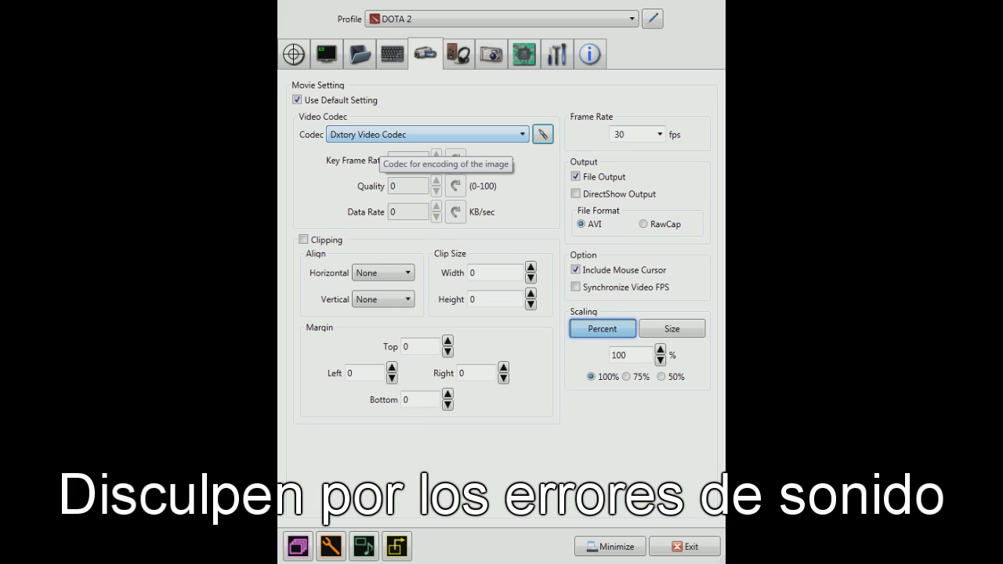
- Try the x264vfw - H.264/MPEG-4 AVC codec for the movies and switch the video codec to Lagarith Lossless Codec
{"action": "left_click", "coordinate": [383, 138]}
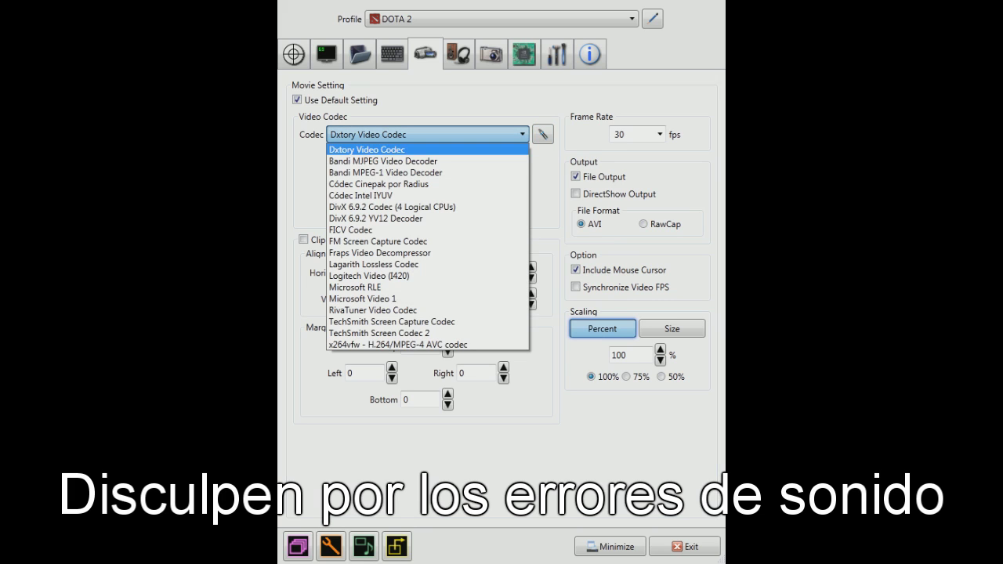
{"action": "left_click", "coordinate": [399, 344]}
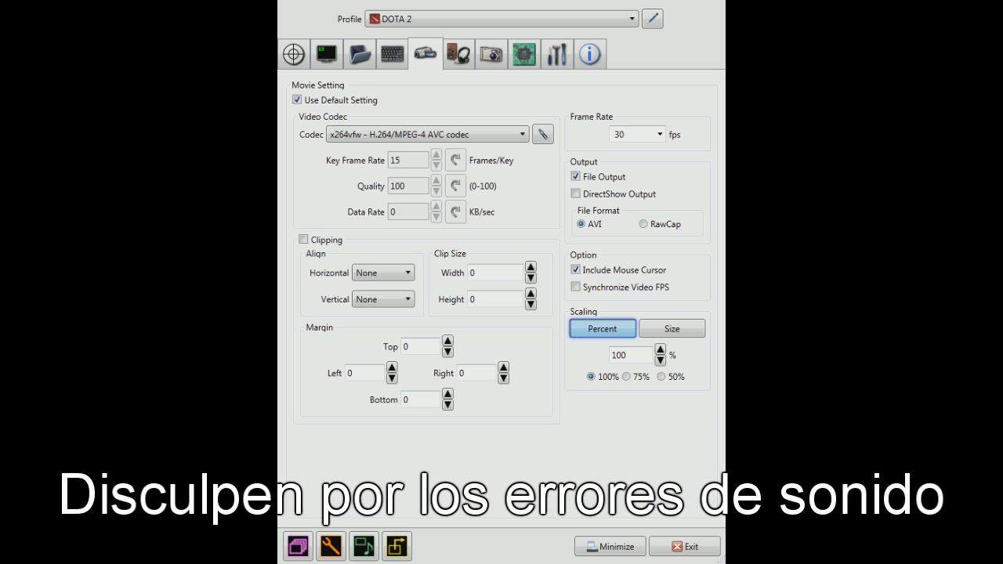
{"action": "left_click", "coordinate": [470, 135]}
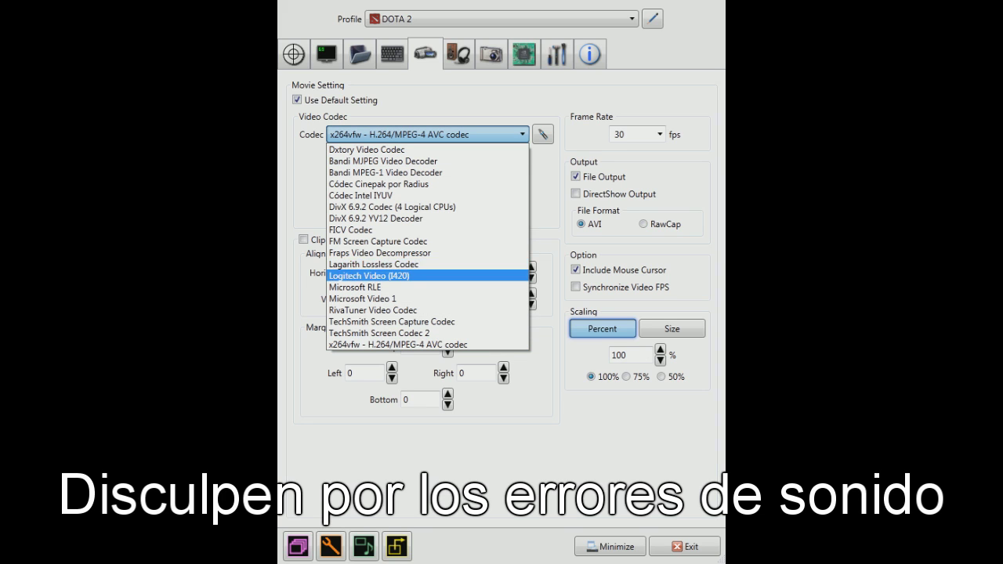
{"action": "left_click", "coordinate": [374, 264]}
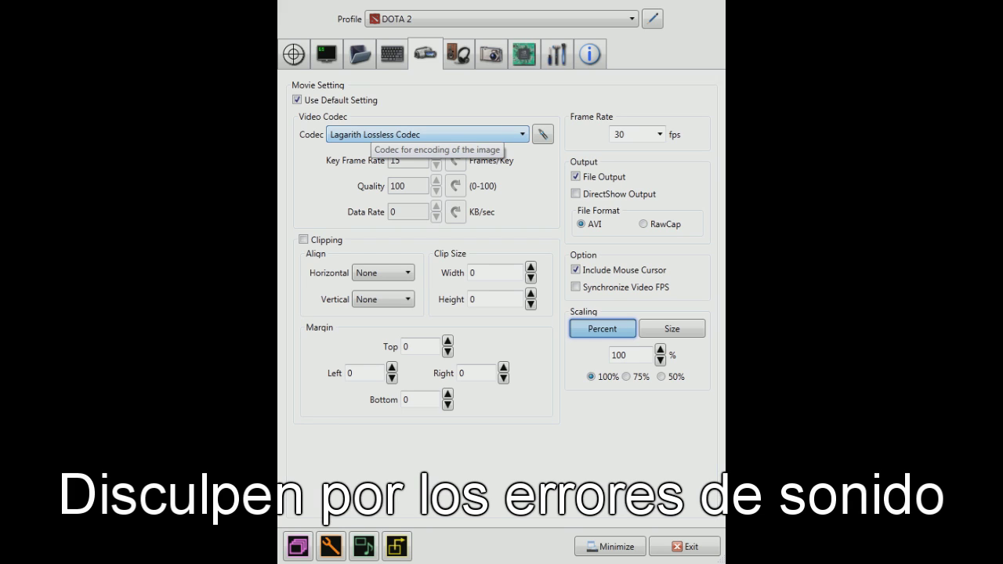
- Select the x264vfw - H.264/MPEG-4 AVC codec, keep its Ultrafast preset and enable Zero Latency in its configuration
{"action": "left_click", "coordinate": [427, 134]}
{"action": "left_click", "coordinate": [392, 348]}
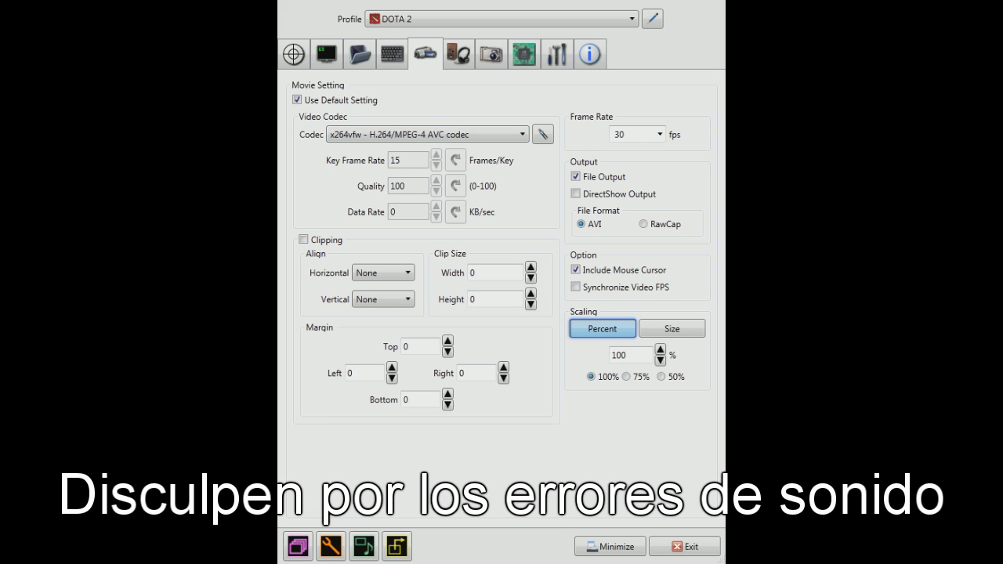
{"action": "left_click", "coordinate": [542, 134]}
{"action": "left_click_drag", "start_coordinate": [525, 153], "coordinate": [528, 130]}
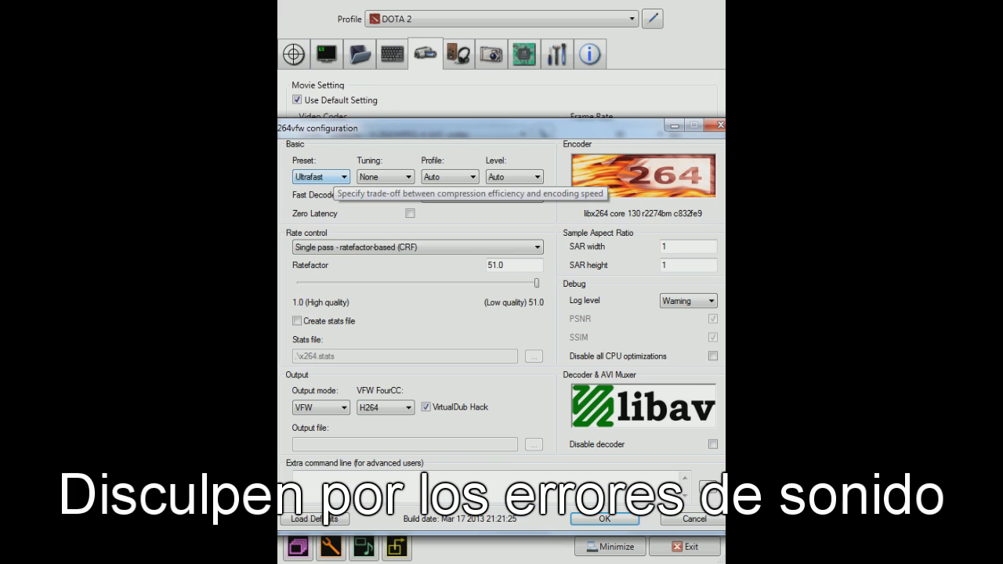
{"action": "left_click", "coordinate": [320, 176]}
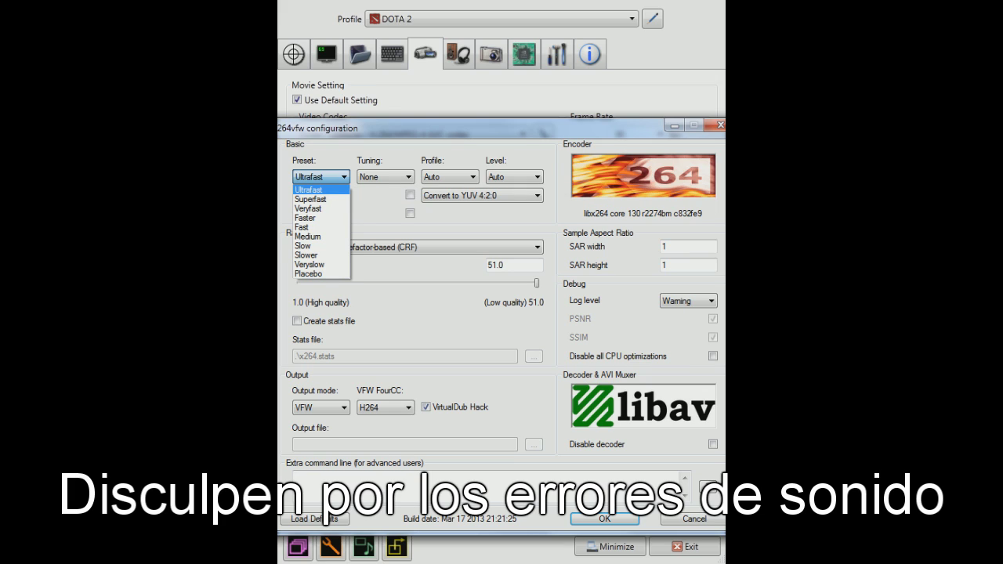
{"action": "key", "text": "Escape"}
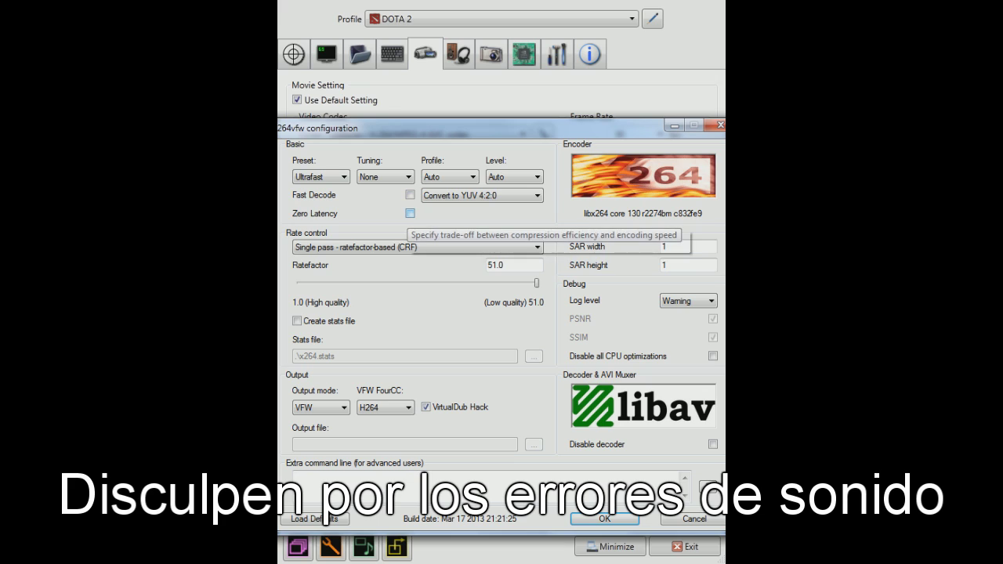
{"action": "left_click", "coordinate": [415, 247]}
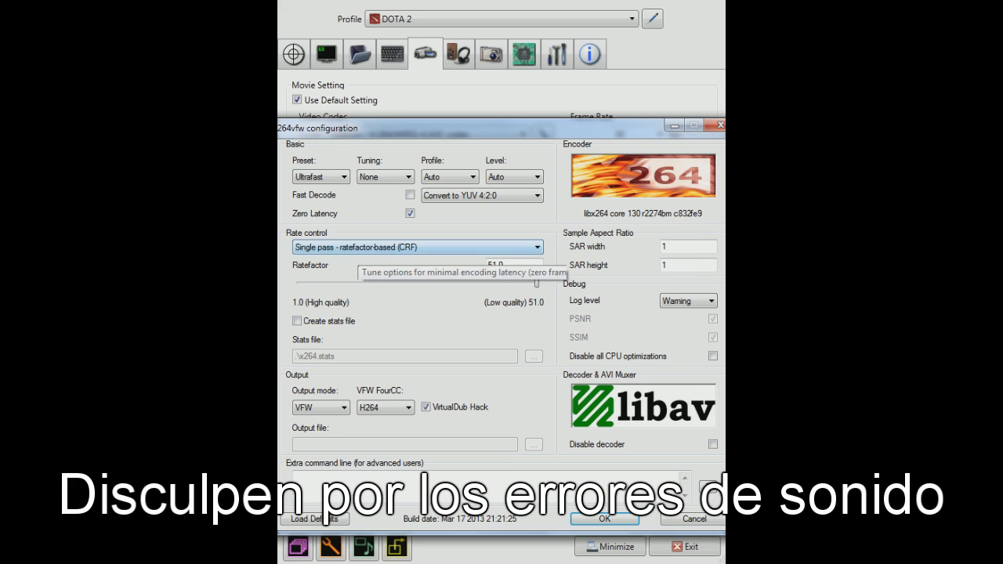
- Set the x264vfw ratefactor to 20.3, keep Convert to YUV 4:2:0 and accept the codec configuration
{"action": "left_click_drag", "start_coordinate": [537, 283], "coordinate": [387, 283]}
{"action": "key", "text": "Left"}
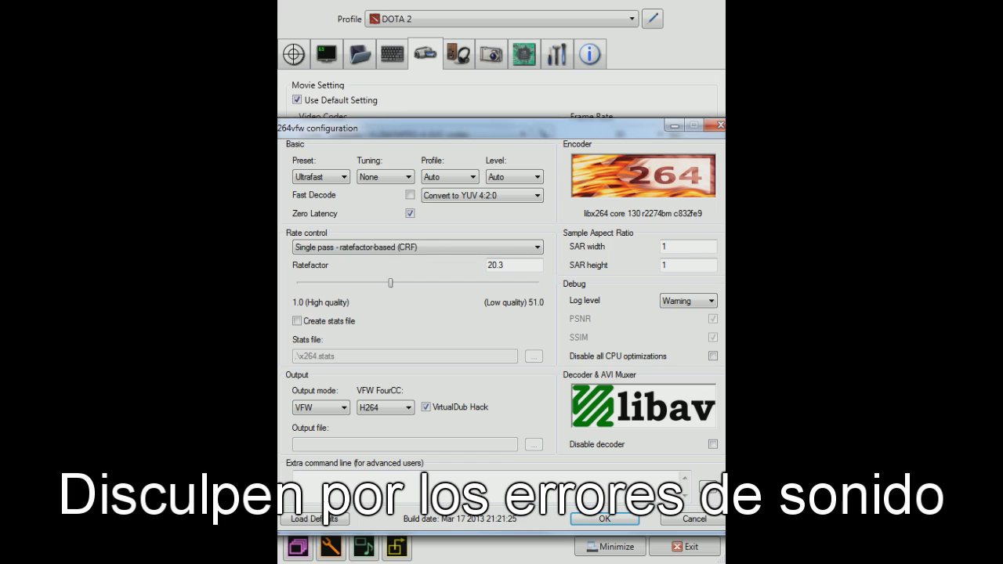
{"action": "left_click", "coordinate": [483, 195]}
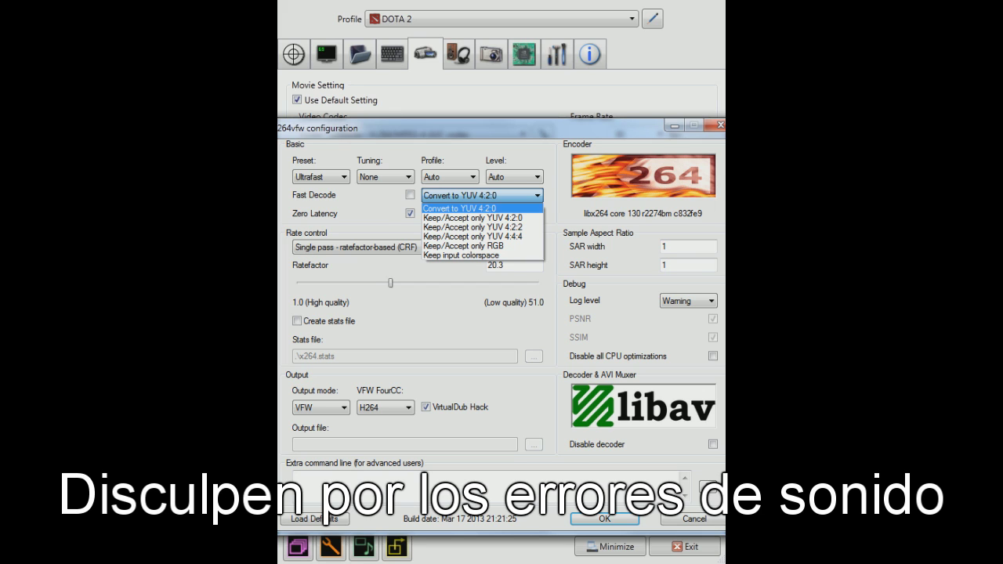
{"action": "key", "text": "Return"}
{"action": "key", "text": "Return"}
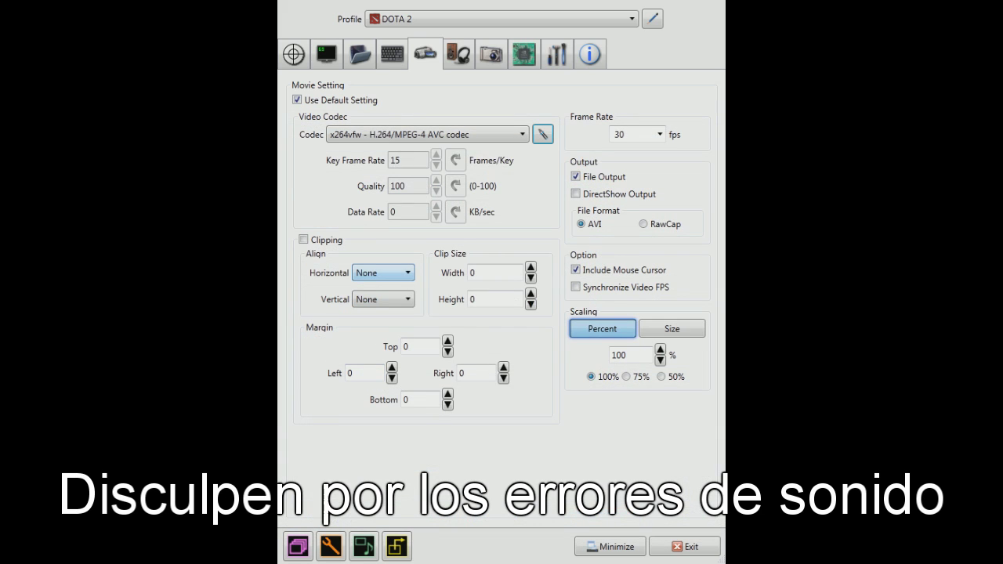
- Switch the video codec to Lagarith Lossless Codec and confirm its configuration with YV12 mode
{"action": "key", "text": "alt+Down"}
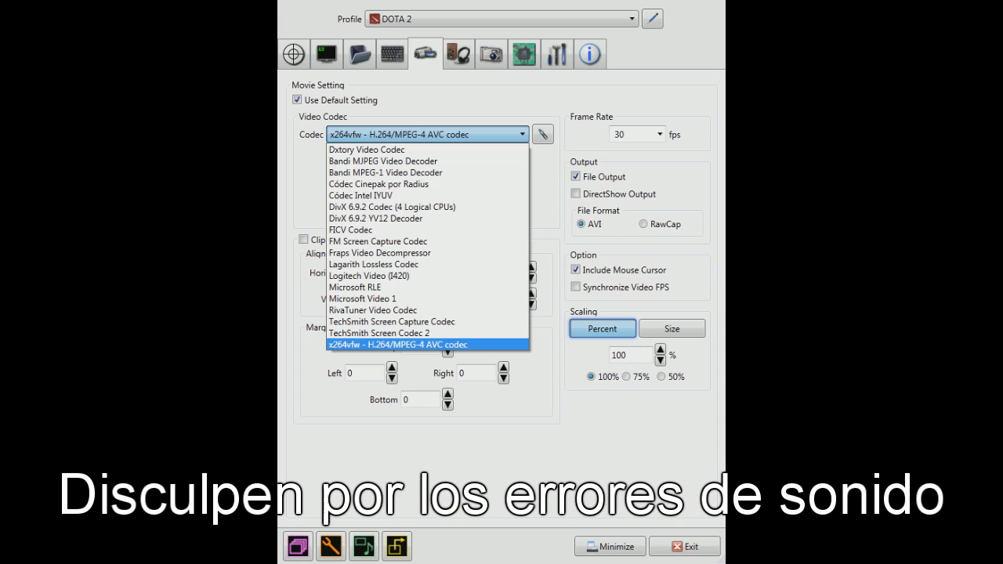
{"action": "key", "text": "l"}
{"action": "key", "text": "Return"}
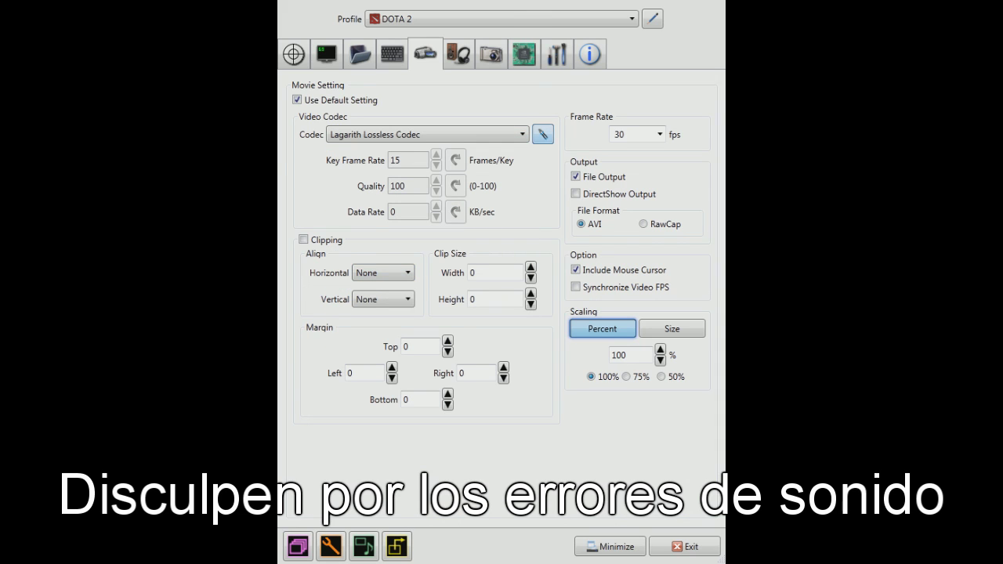
{"action": "key", "text": "Return"}
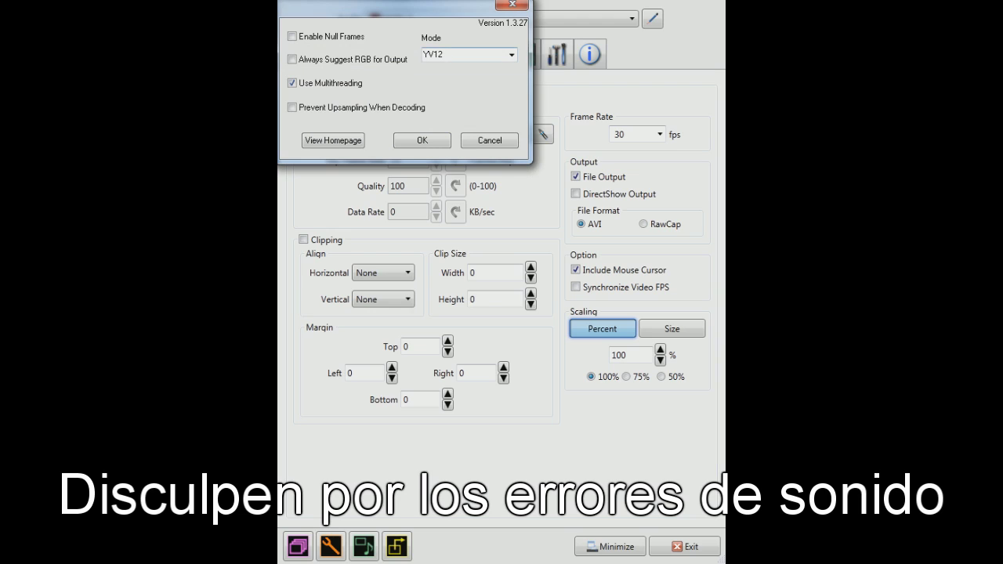
{"action": "key", "text": "Tab"}
{"action": "key", "text": "alt+Down"}
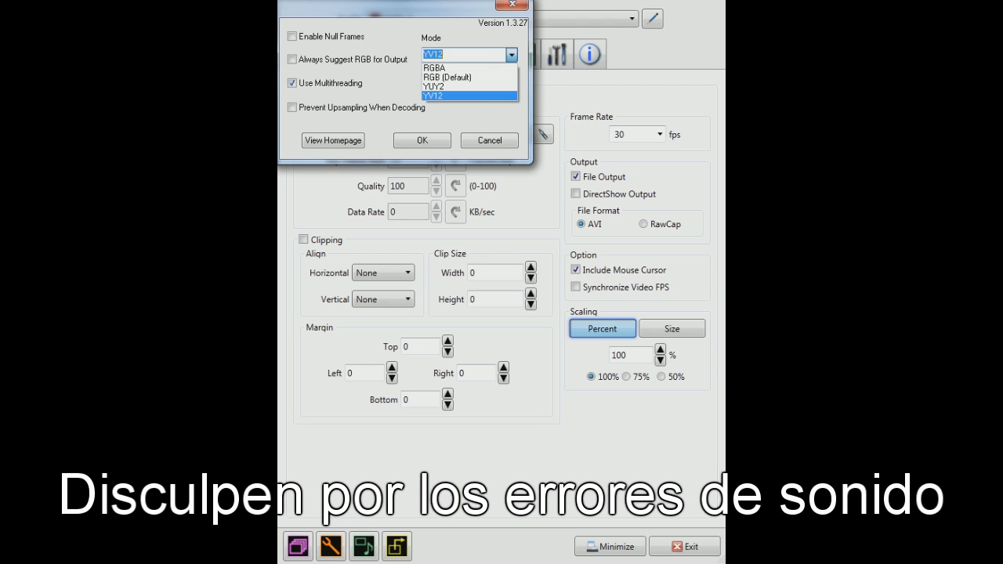
{"action": "key", "text": "Return"}
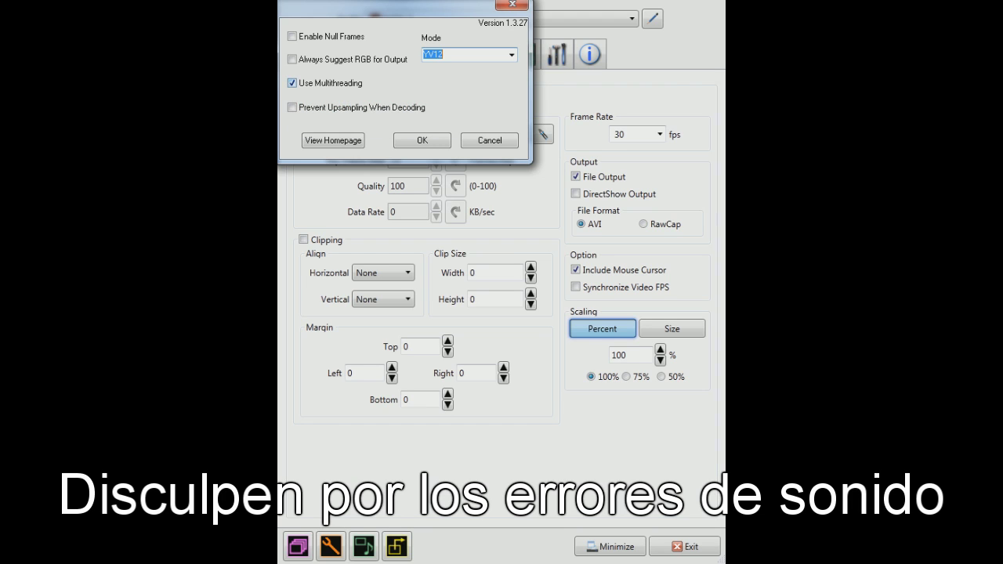
{"action": "key", "text": "Tab"}
{"action": "key", "text": "Return"}
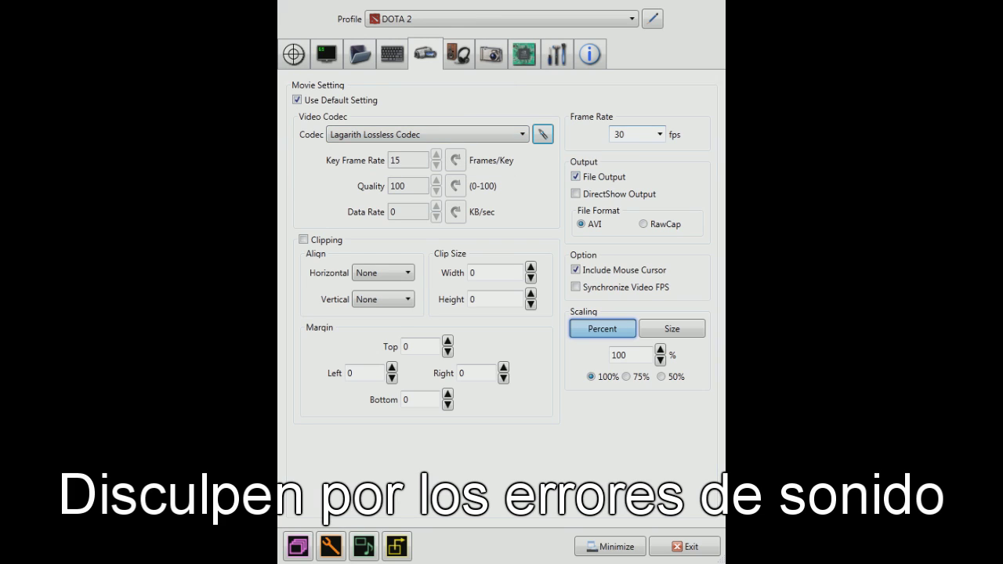
- Try 60 fps as the movie frame rate and set it back to 30 fps
{"action": "left_click", "coordinate": [623, 134]}
{"action": "left_click", "coordinate": [660, 134]}
{"action": "left_click", "coordinate": [619, 195]}
{"action": "left_click", "coordinate": [660, 134]}
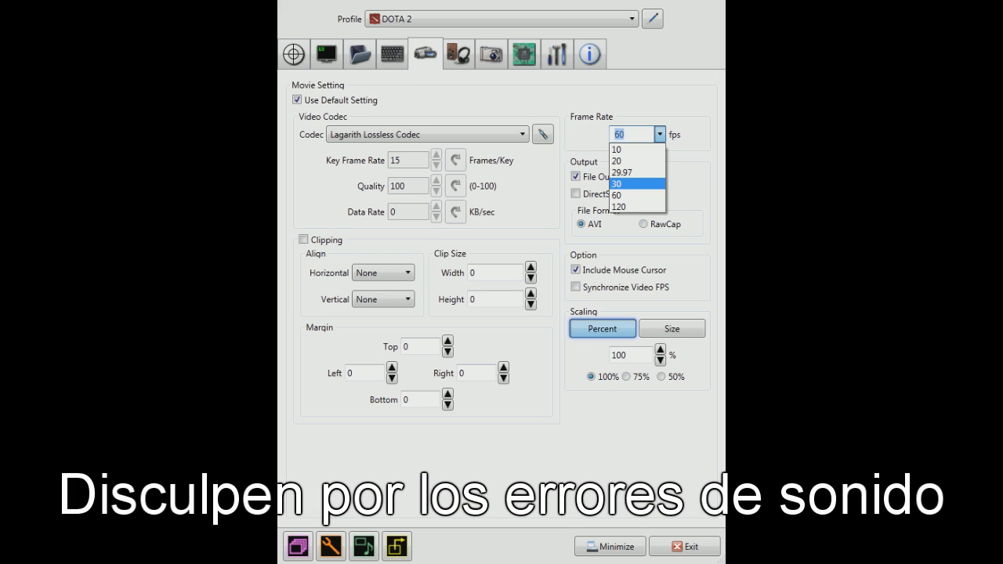
{"action": "left_click", "coordinate": [628, 184]}
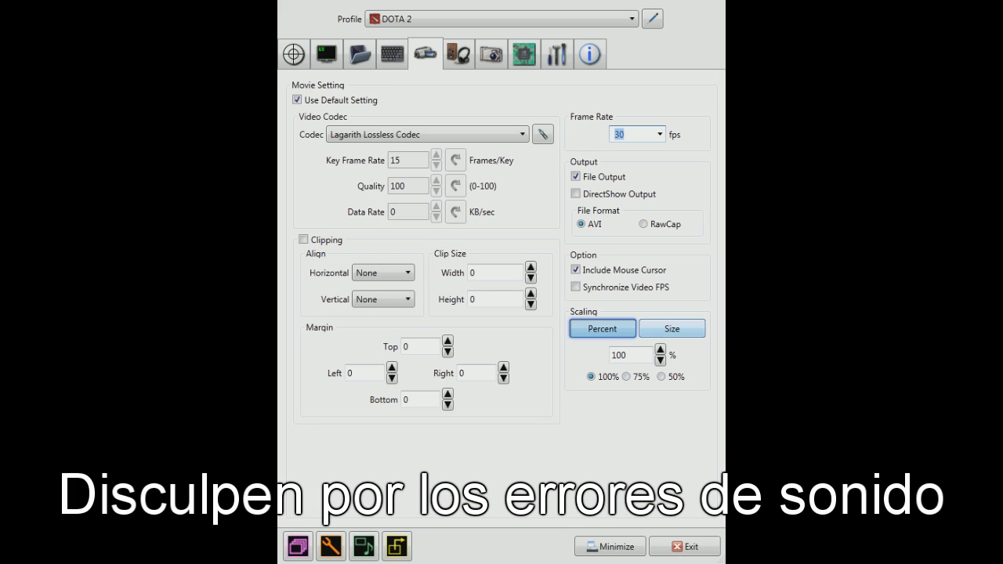
- Try scaling the movie by size at width 1280 and height 720, and return to percent scaling
{"action": "left_click", "coordinate": [672, 328]}
{"action": "left_click", "coordinate": [631, 355]}
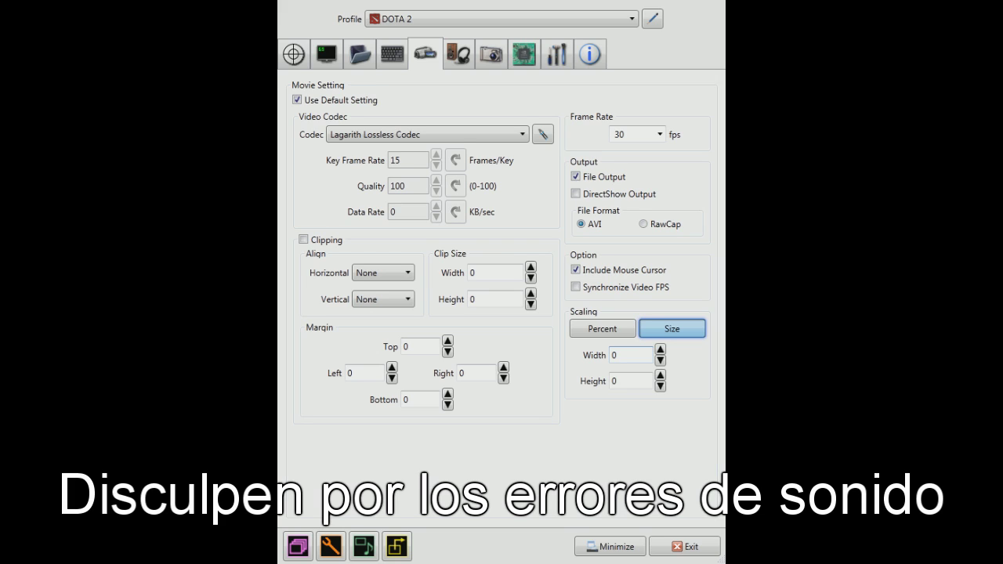
{"action": "left_click", "coordinate": [631, 355]}
{"action": "key", "text": "BackSpace"}
{"action": "type", "text": "1280"}
{"action": "left_click", "coordinate": [631, 381]}
{"action": "key", "text": "BackSpace"}
{"action": "type", "text": "720"}
{"action": "key", "text": "shift+Tab"}
{"action": "left_click", "coordinate": [602, 328]}
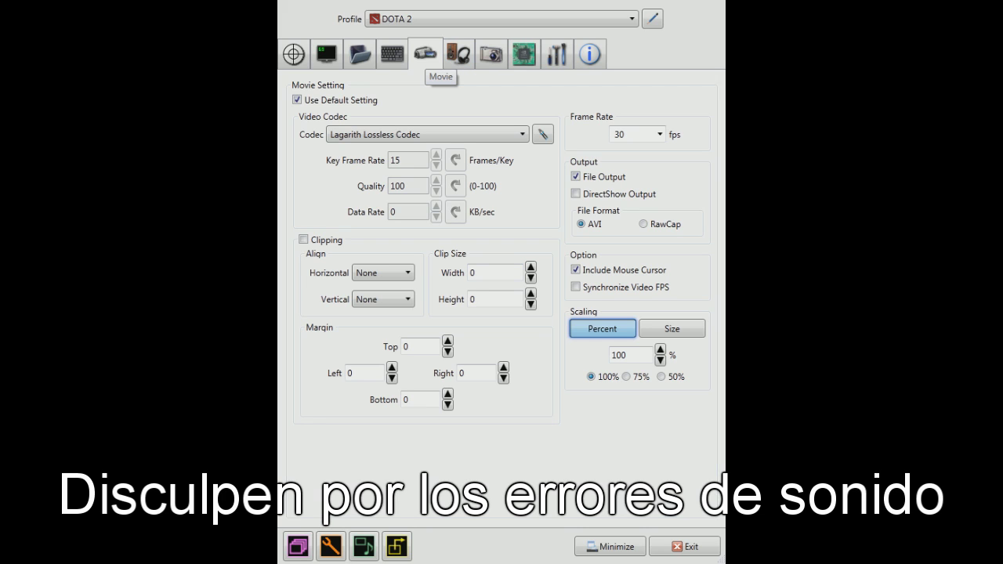
- In the audio settings, check the first track's device and set the second track's device to the SteelSeries H Wireless Micrófono
{"action": "left_click", "coordinate": [461, 55]}
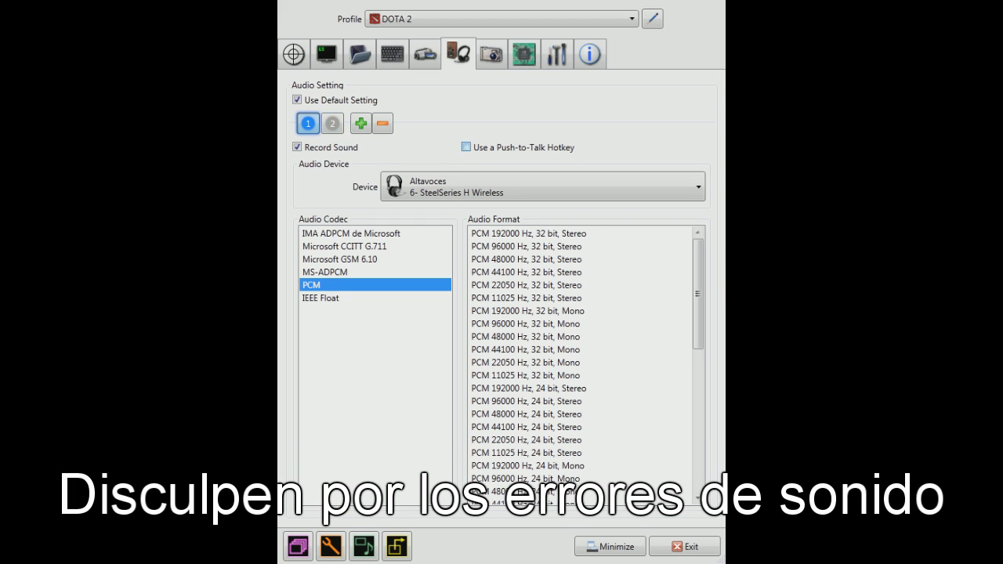
{"action": "left_click", "coordinate": [333, 123]}
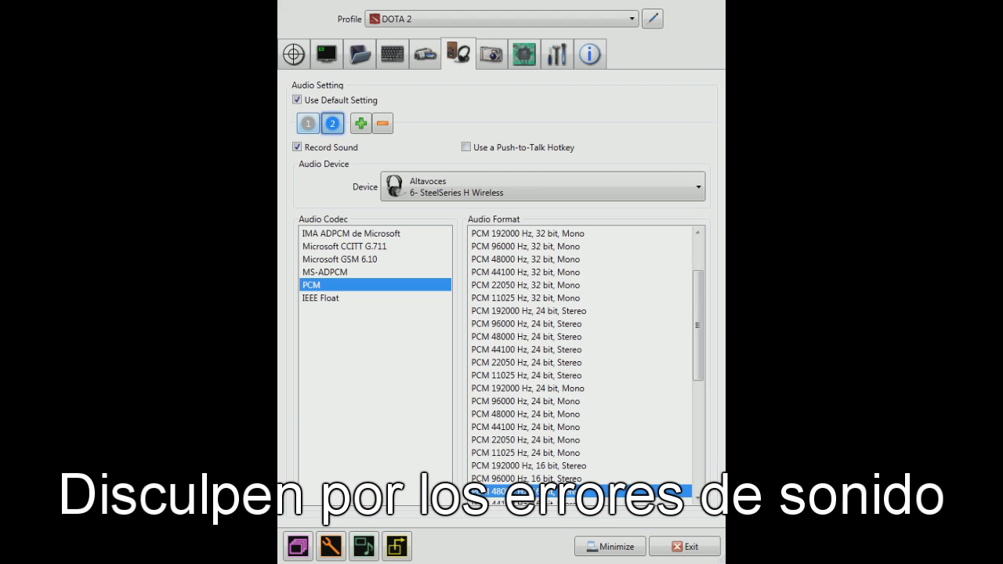
{"action": "left_click", "coordinate": [308, 123]}
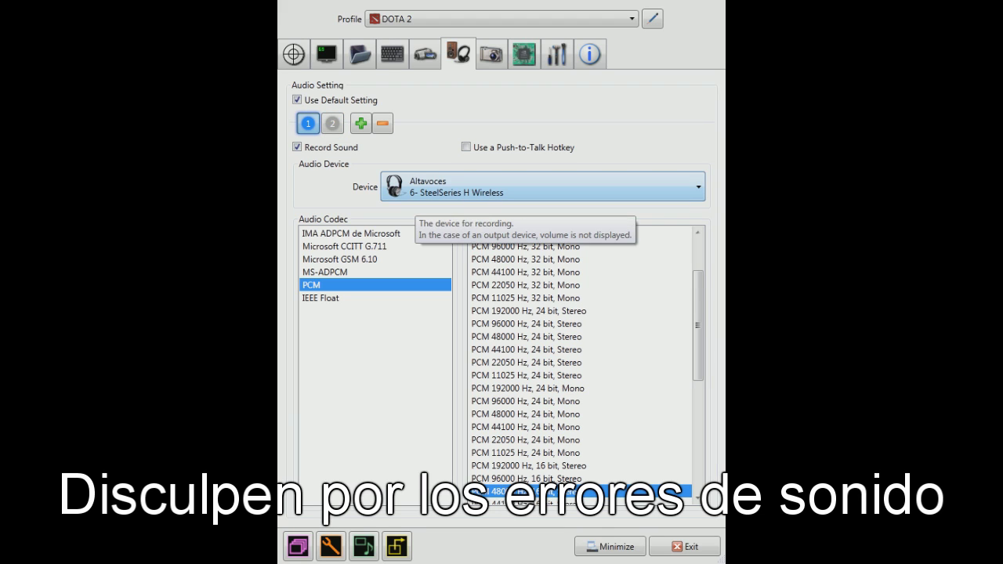
{"action": "left_click", "coordinate": [533, 194]}
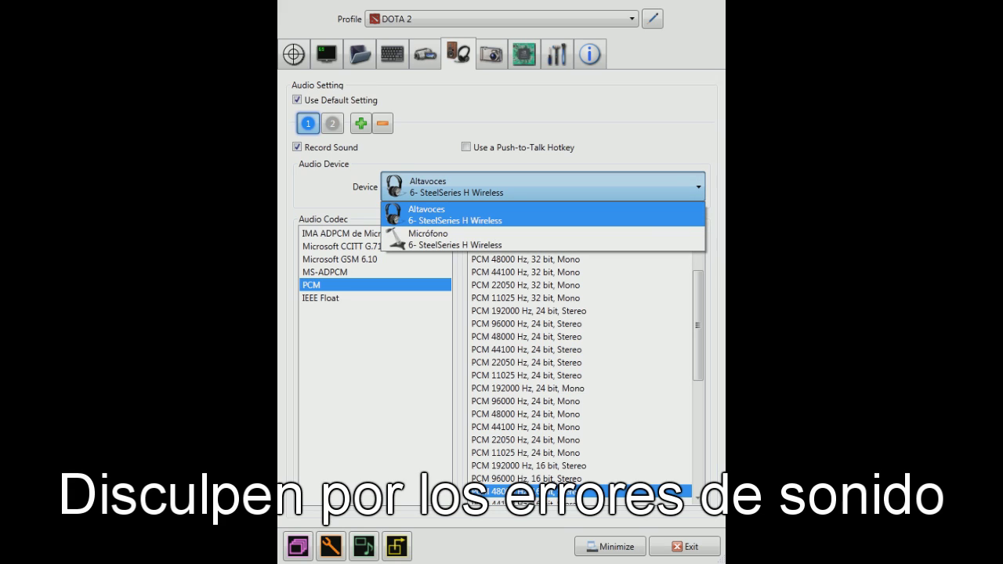
{"action": "key", "text": "Escape"}
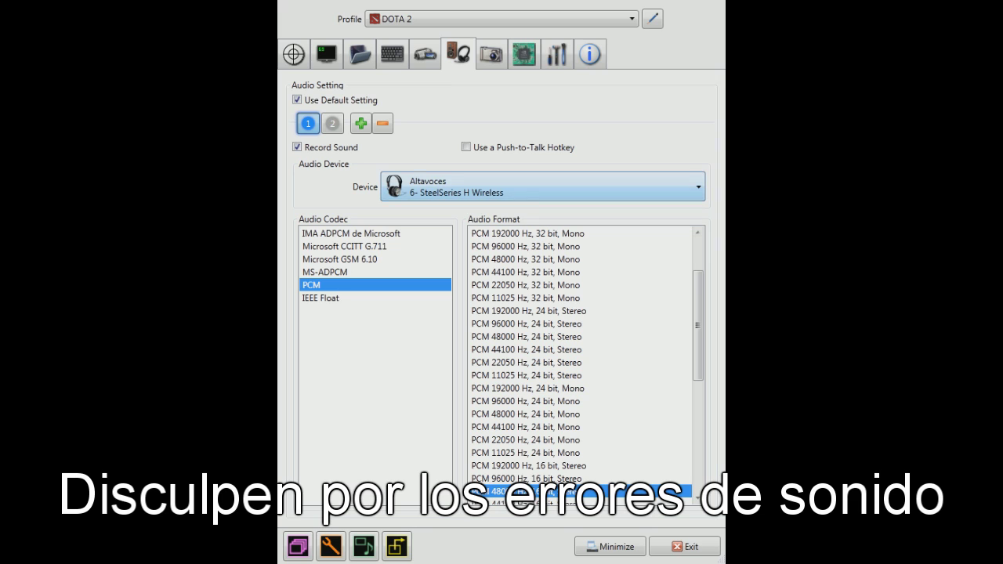
{"action": "left_click", "coordinate": [333, 123]}
{"action": "left_click", "coordinate": [541, 187]}
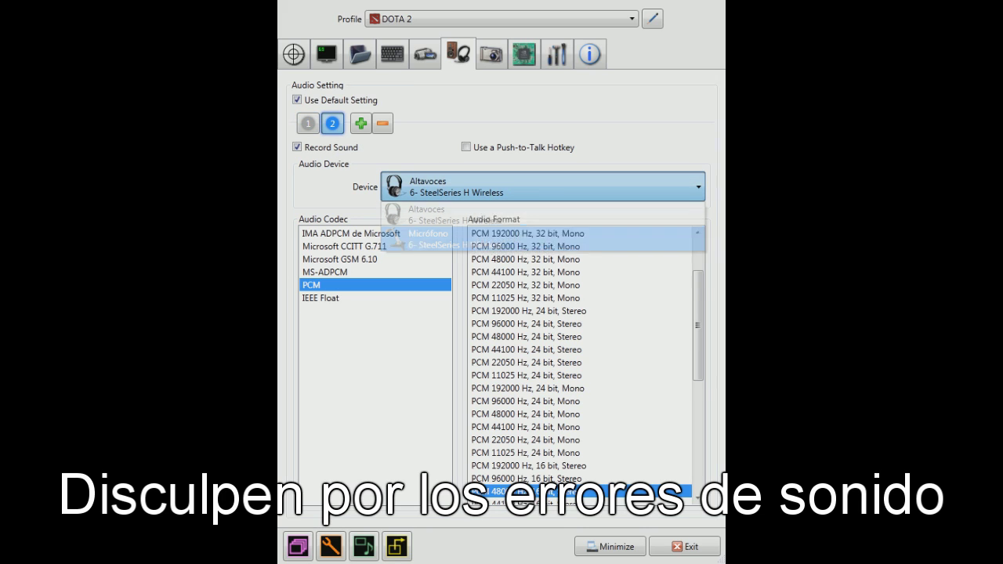
{"action": "left_click", "coordinate": [428, 239]}
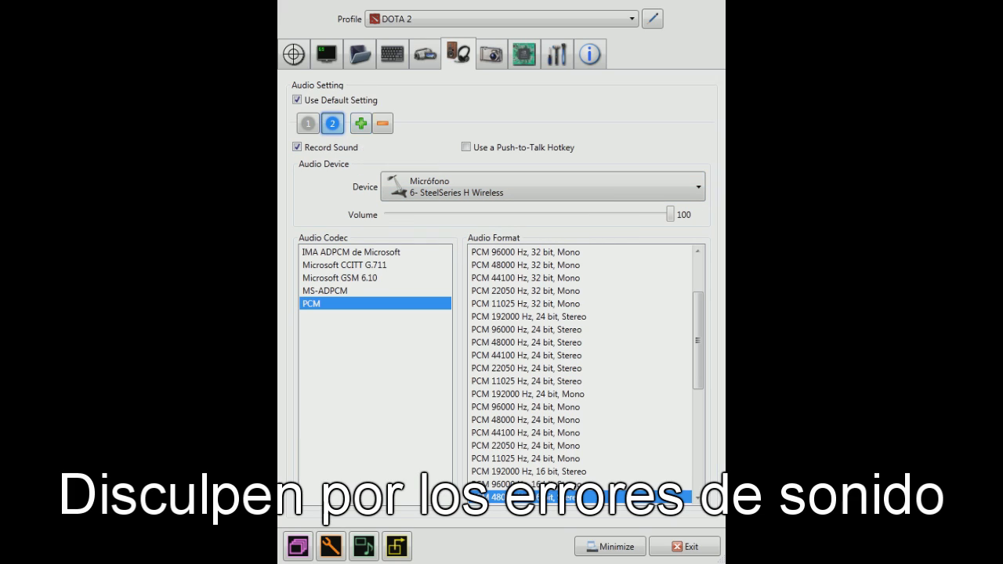
- Try adding a third audio track for another recording device and remove the extra track
{"action": "left_click", "coordinate": [361, 123]}
{"action": "left_click", "coordinate": [541, 187]}
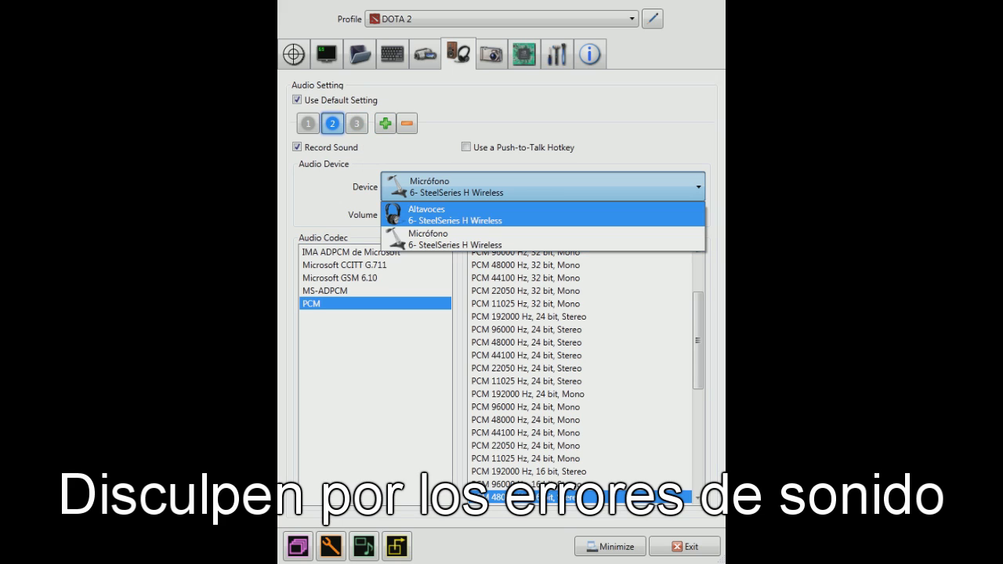
{"action": "left_click", "coordinate": [357, 123]}
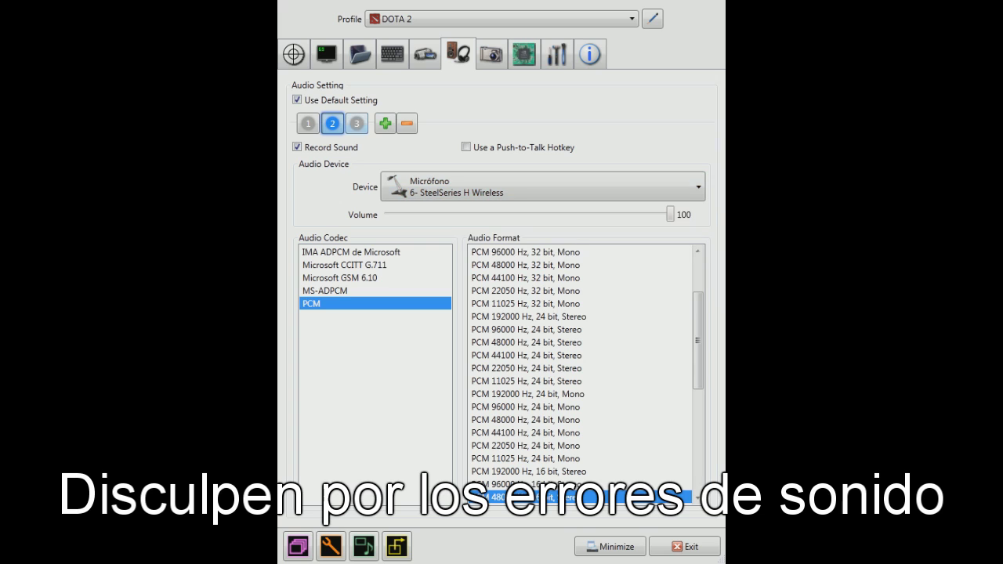
{"action": "left_click", "coordinate": [357, 123]}
{"action": "left_click", "coordinate": [333, 123]}
{"action": "left_click", "coordinate": [357, 123]}
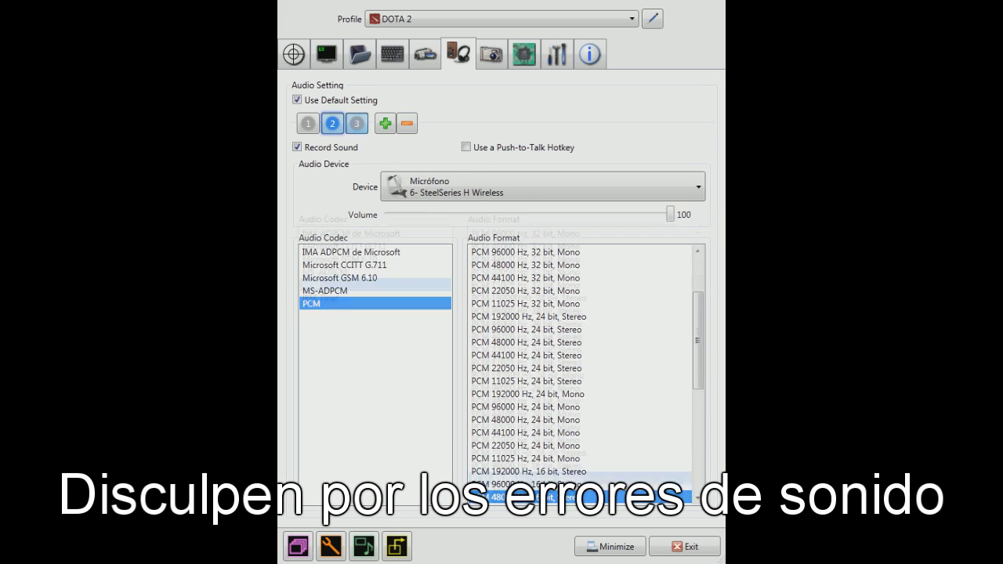
{"action": "left_click", "coordinate": [407, 123]}
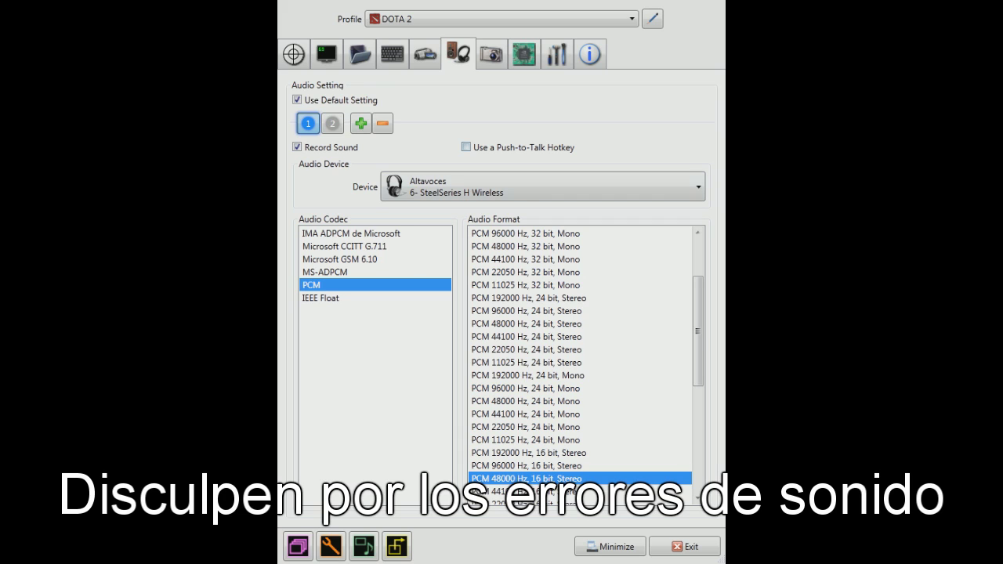
- Set the screenshot file format to JPEG
{"action": "left_click", "coordinate": [492, 53]}
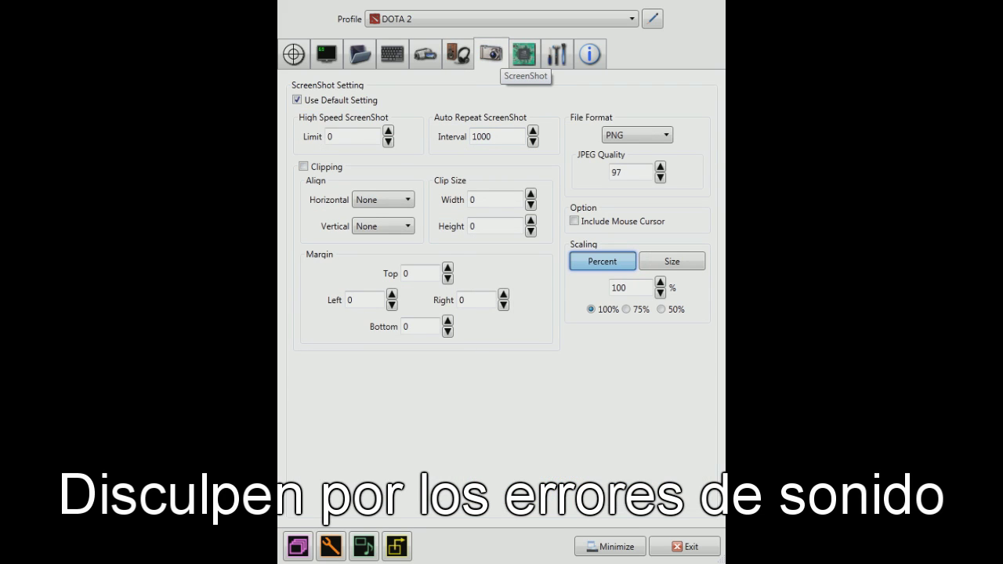
{"action": "left_click", "coordinate": [637, 135]}
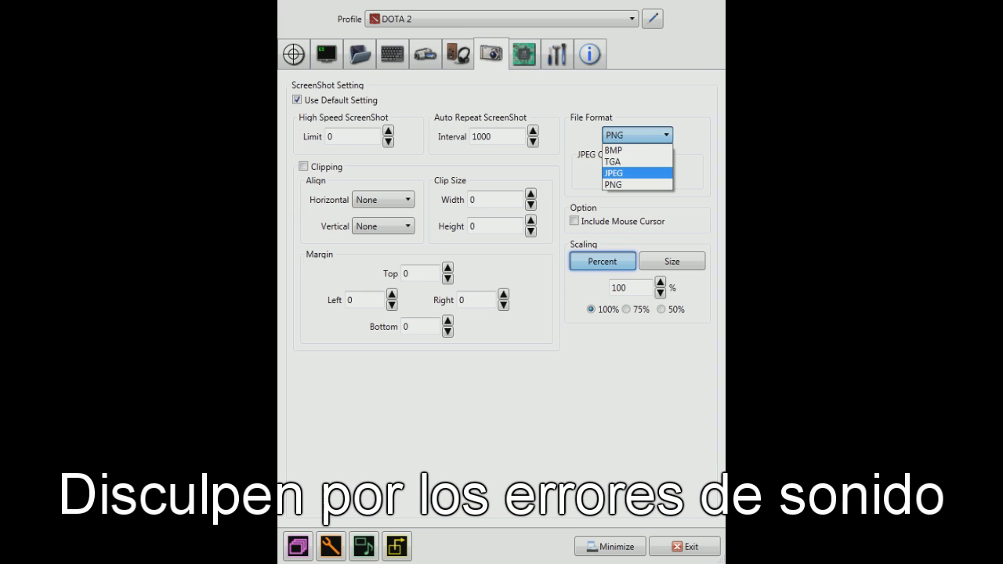
{"action": "left_click", "coordinate": [637, 172]}
- Review the advanced settings, switching the video FPS limit on and off, and look over the global settings and program information
{"action": "left_click", "coordinate": [525, 54]}
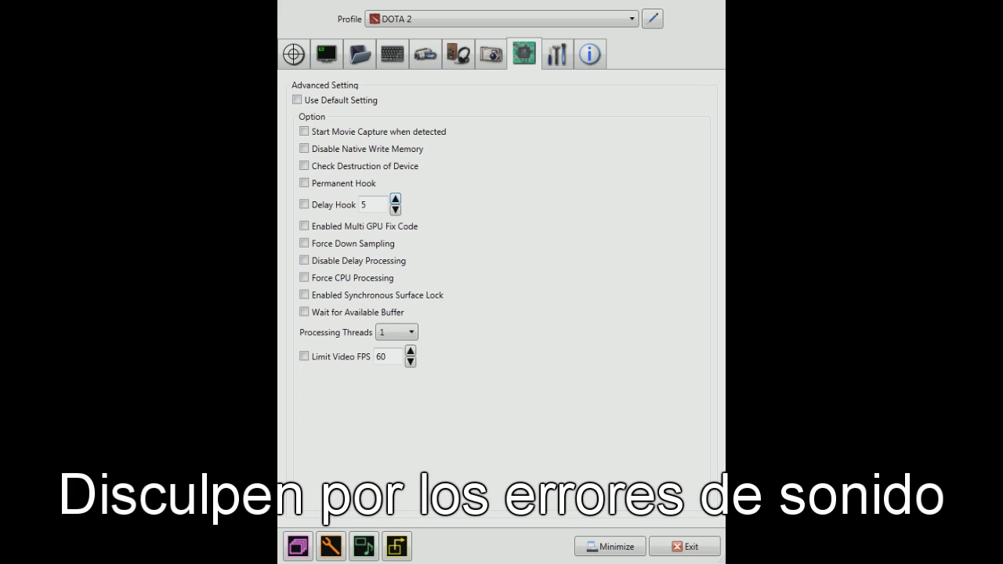
{"action": "left_click", "coordinate": [304, 356]}
{"action": "left_click", "coordinate": [304, 356]}
{"action": "left_click", "coordinate": [557, 54]}
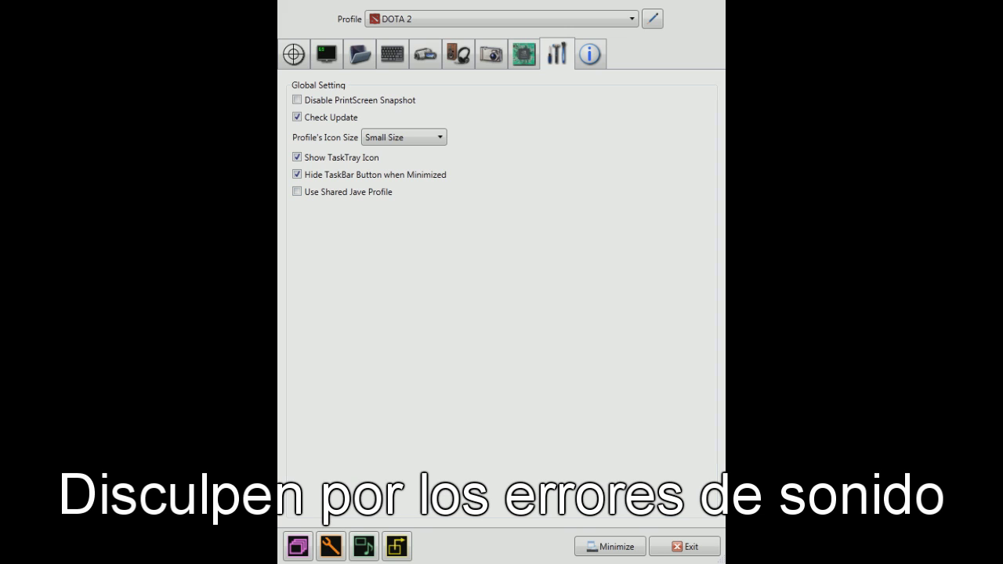
{"action": "left_click", "coordinate": [589, 54]}
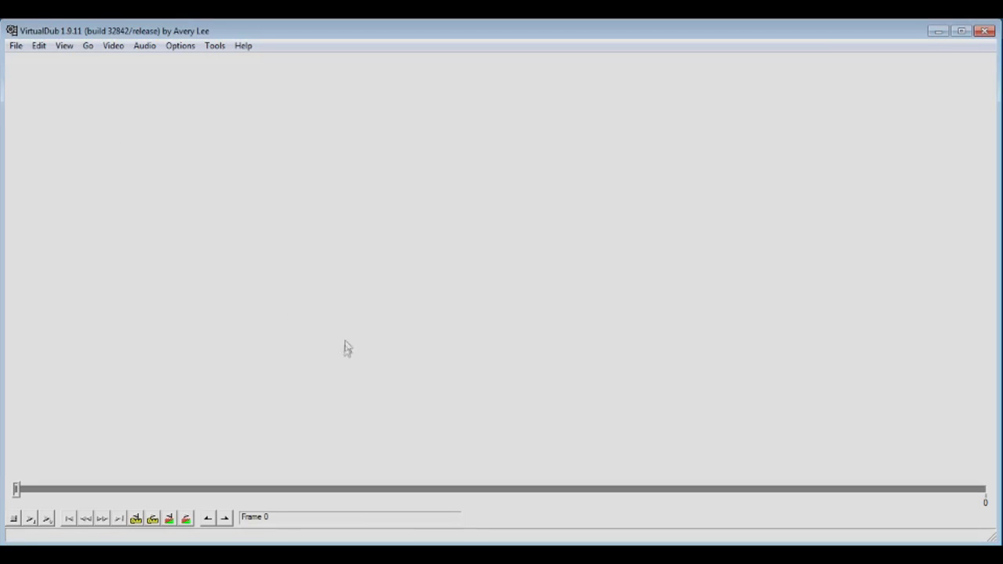
{"action": "key", "text": "alt+Tab"}
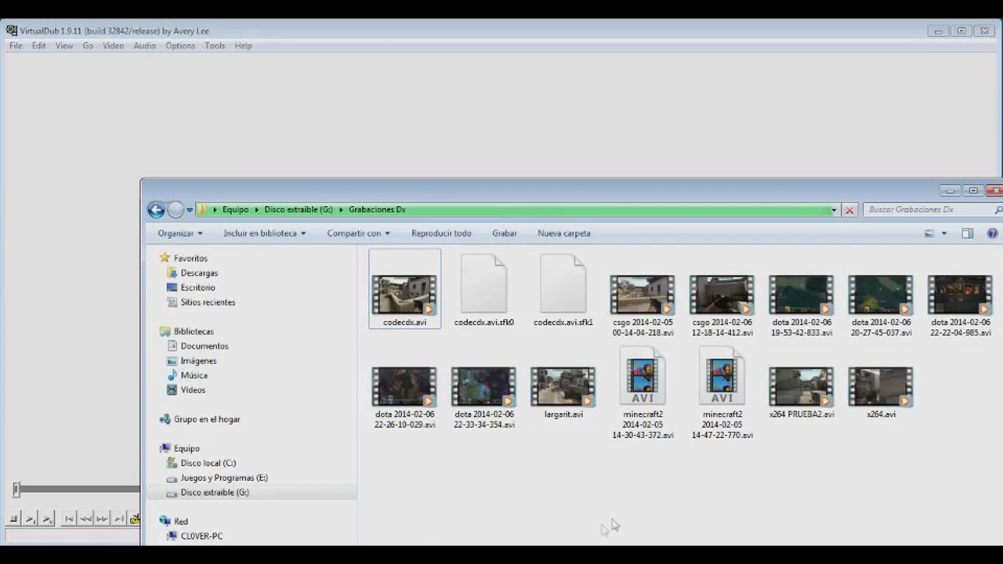
{"action": "left_click", "coordinate": [657, 406]}
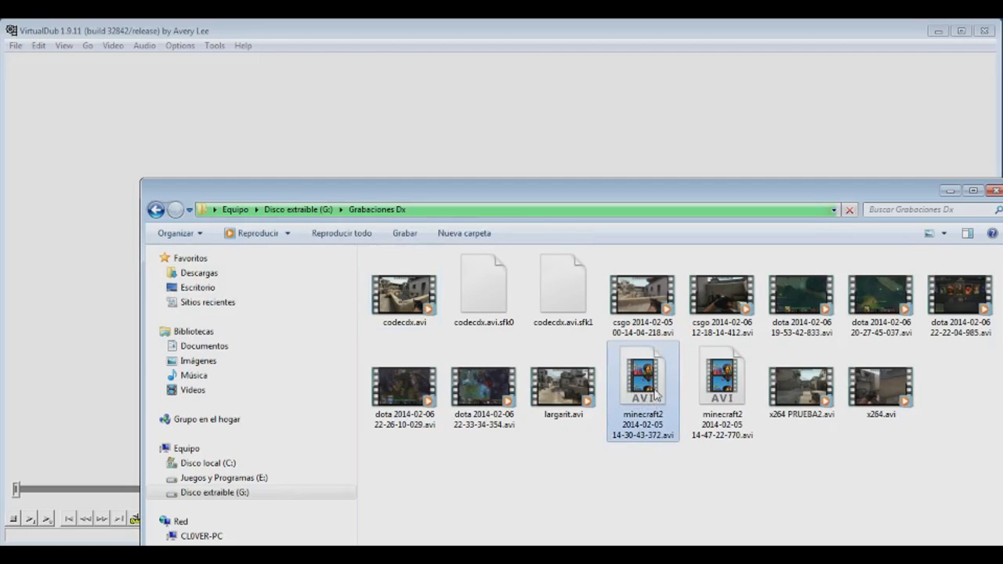
{"action": "left_click_drag", "start_coordinate": [655, 394], "coordinate": [264, 127]}
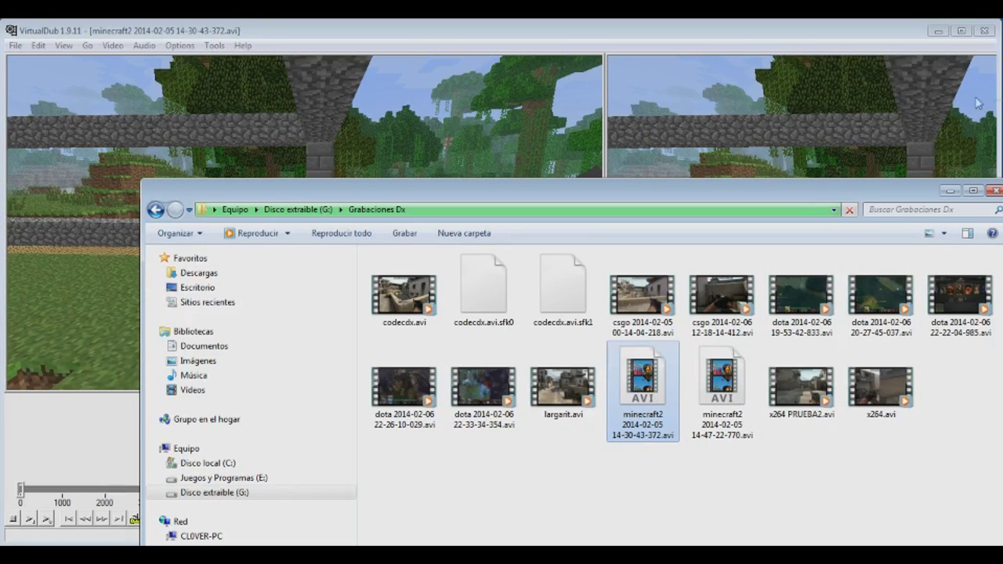
{"action": "left_click", "coordinate": [950, 191]}
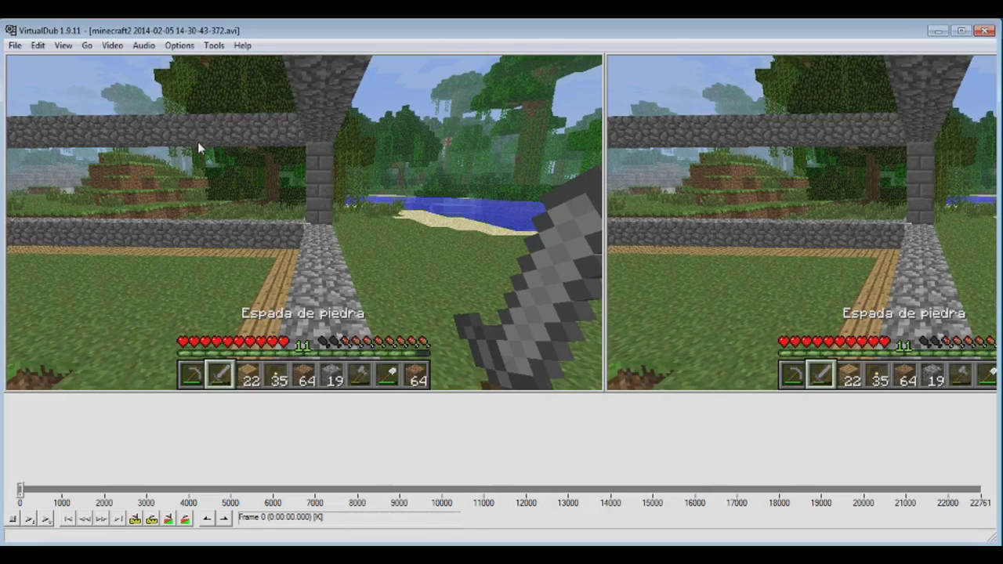
- Set the video compression to the x264vfw - H.264/MPEG-4 AVC codec, accepting its current configuration
{"action": "left_click", "coordinate": [181, 47]}
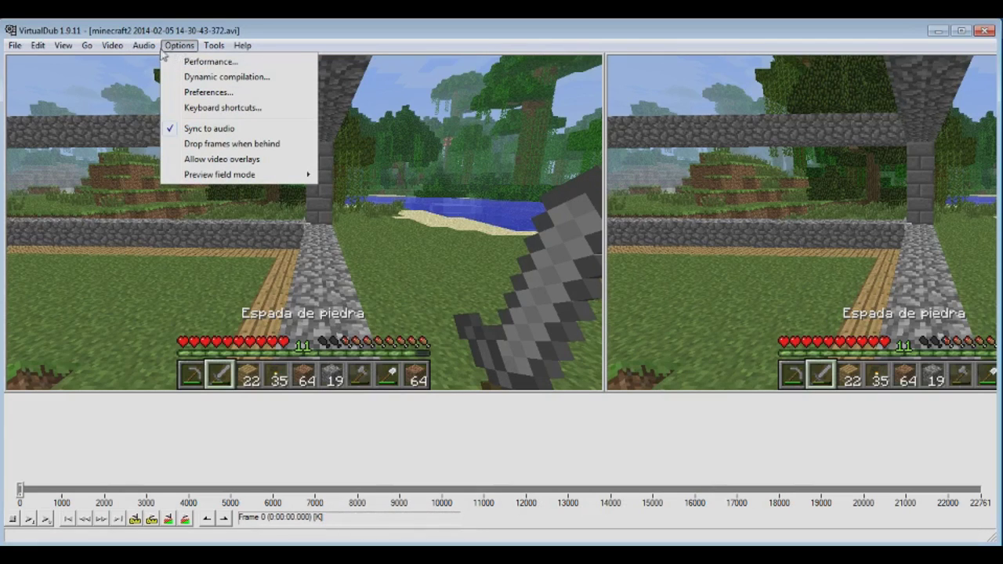
{"action": "mouse_move", "coordinate": [128, 48]}
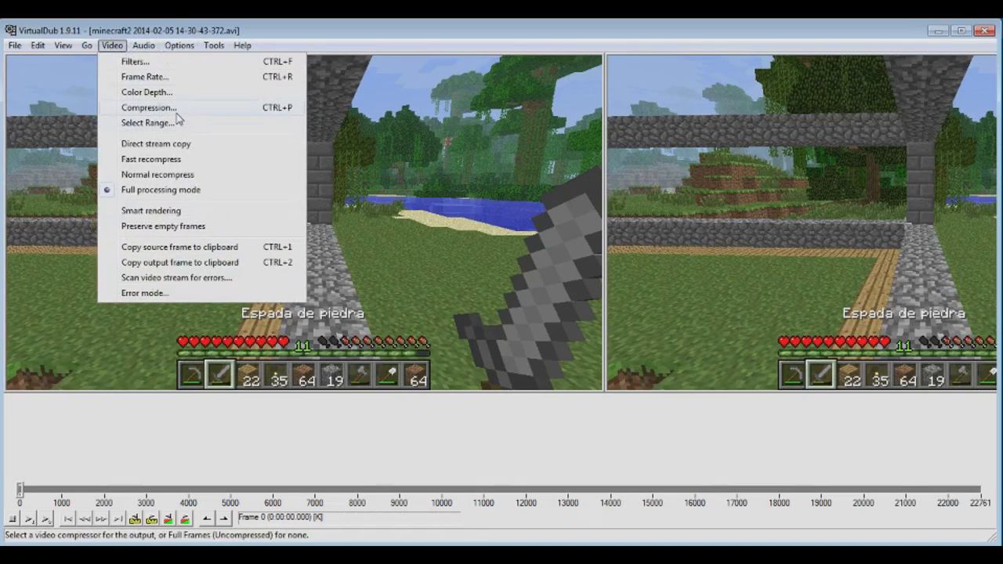
{"action": "left_click", "coordinate": [151, 110]}
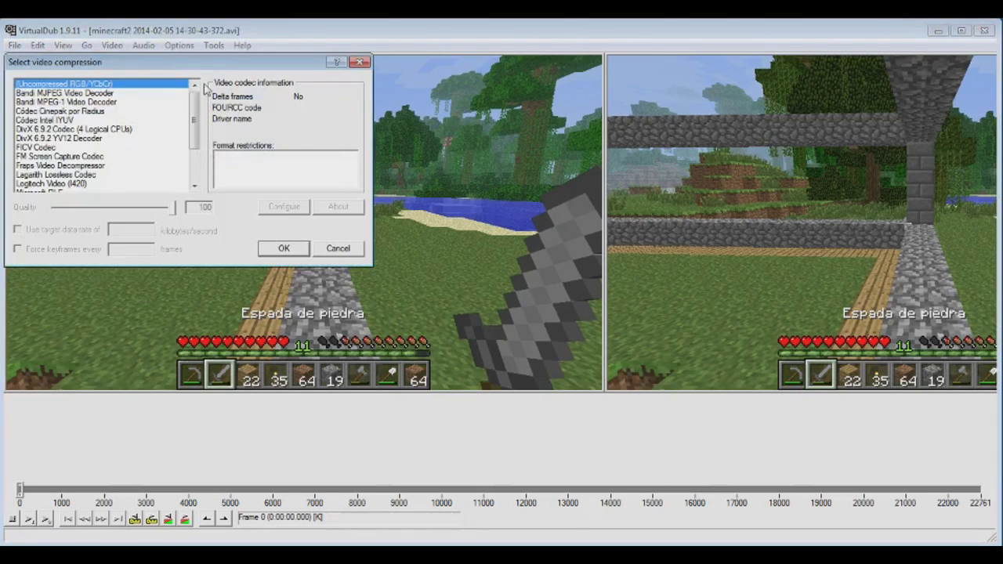
{"action": "left_click_drag", "start_coordinate": [196, 18], "coordinate": [490, 149]}
{"action": "left_click_drag", "start_coordinate": [485, 203], "coordinate": [487, 236]}
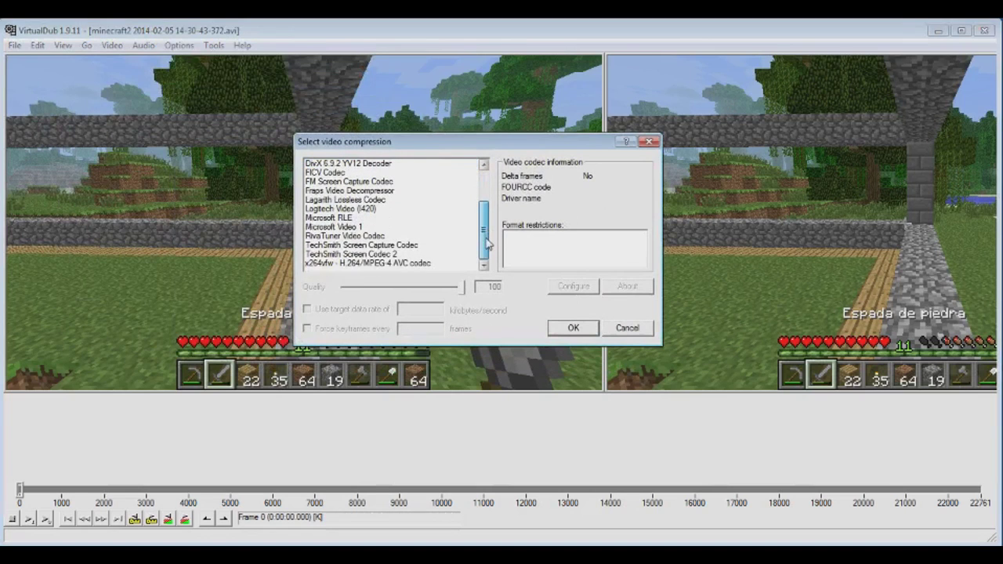
{"action": "left_click", "coordinate": [347, 263]}
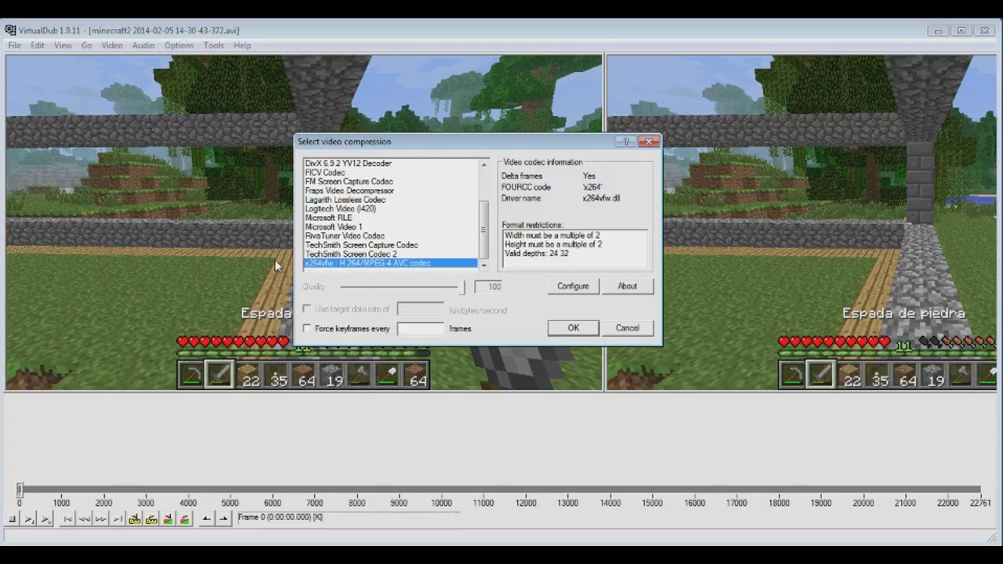
{"action": "left_click", "coordinate": [572, 287]}
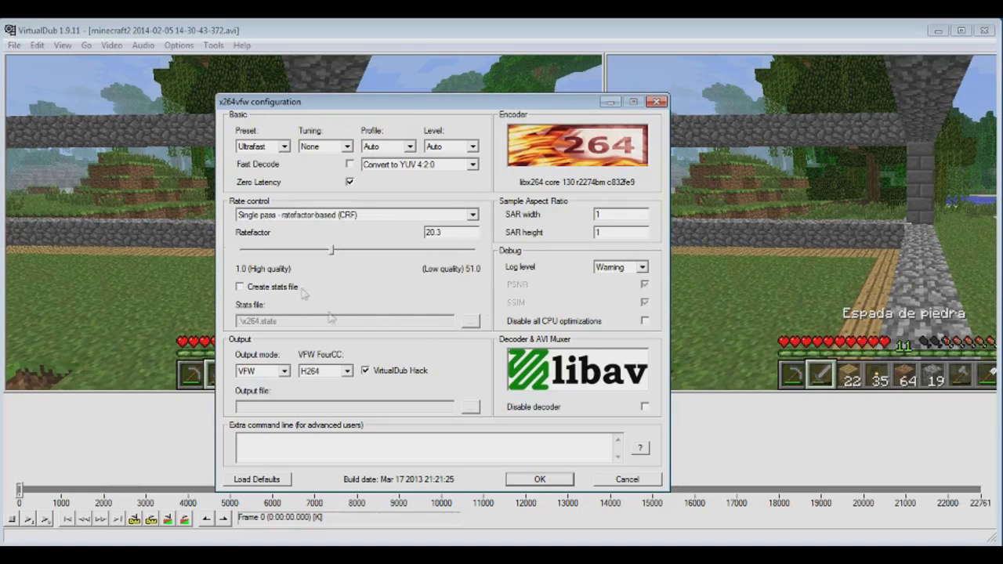
{"action": "left_click", "coordinate": [537, 481]}
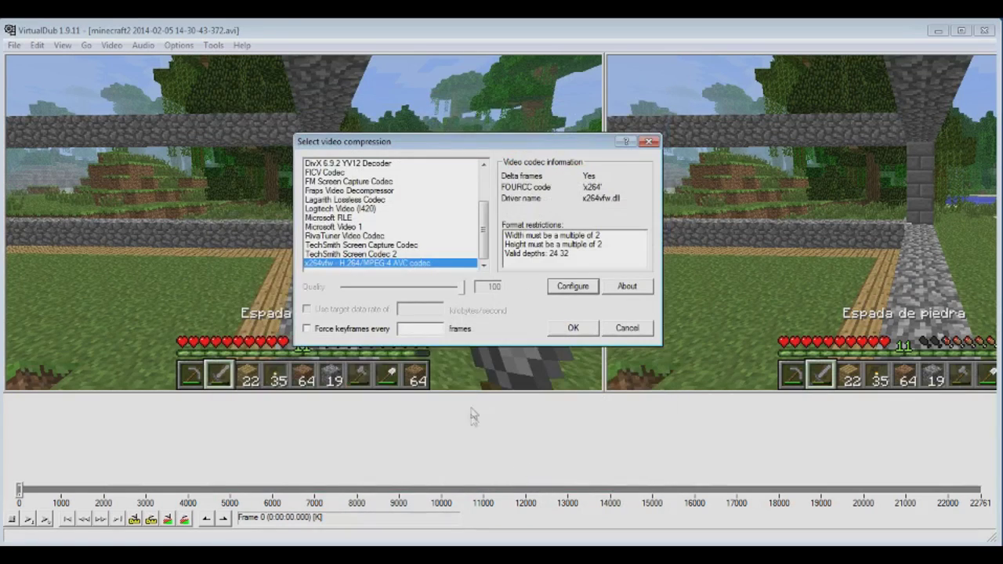
{"action": "left_click", "coordinate": [567, 329]}
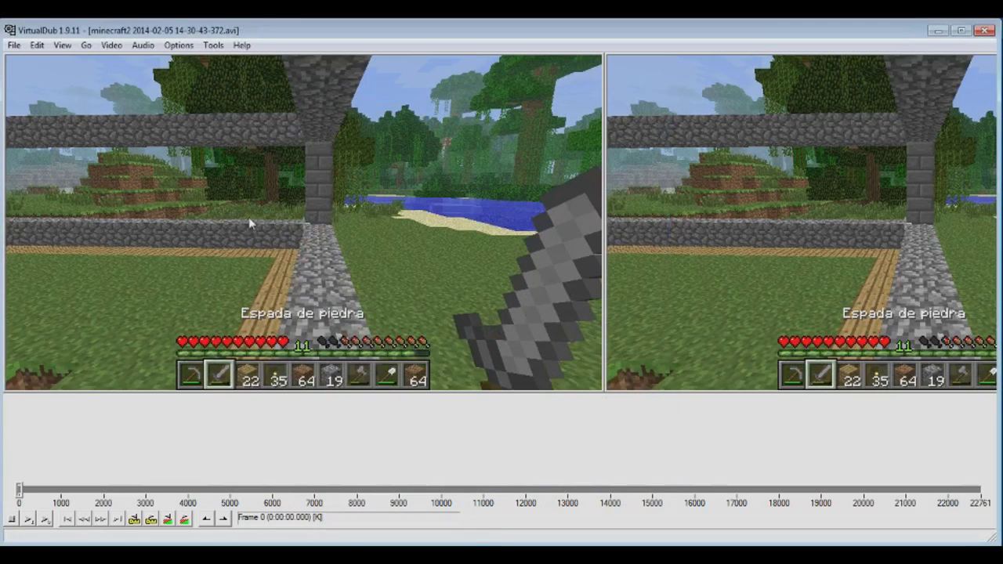
- Check the audio processing mode and the video frame rate settings, leaving both as they are
{"action": "left_click", "coordinate": [143, 46]}
{"action": "mouse_move", "coordinate": [228, 185]}
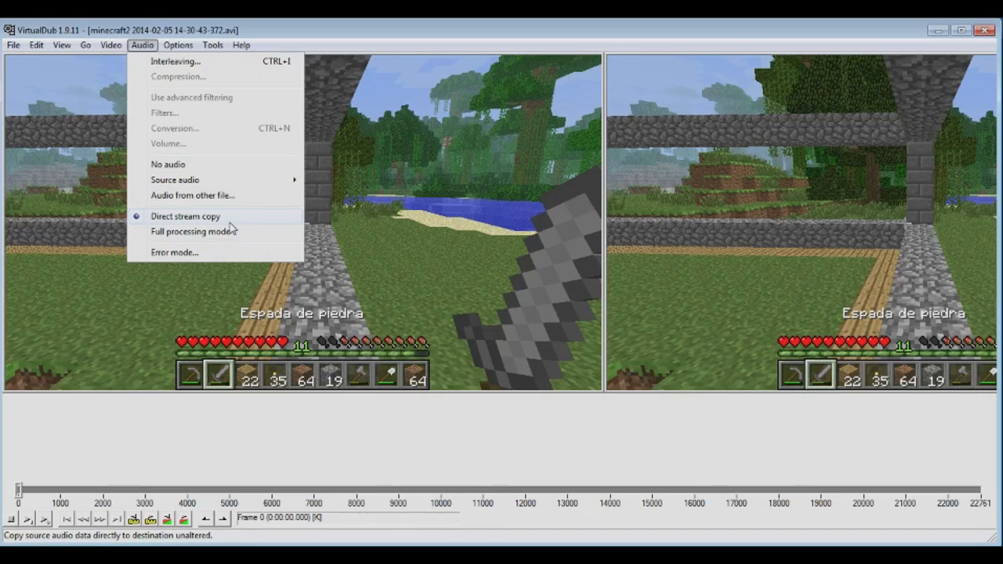
{"action": "mouse_move", "coordinate": [118, 47]}
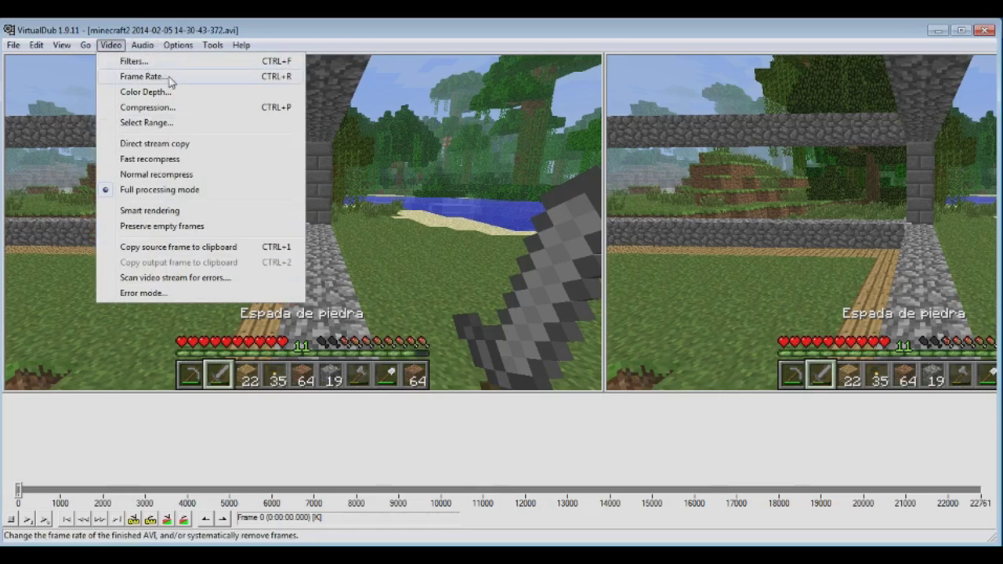
{"action": "left_click", "coordinate": [140, 77]}
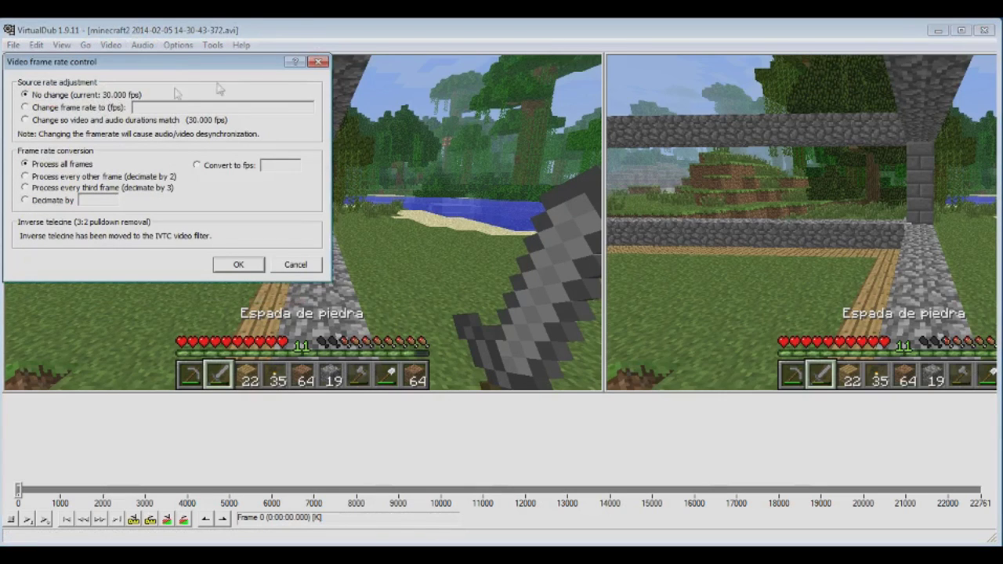
{"action": "left_click", "coordinate": [321, 62]}
- Save the compressed clip as an AVI on the desktop under its existing name, and stop the rendering shortly after it starts
{"action": "left_click", "coordinate": [114, 45]}
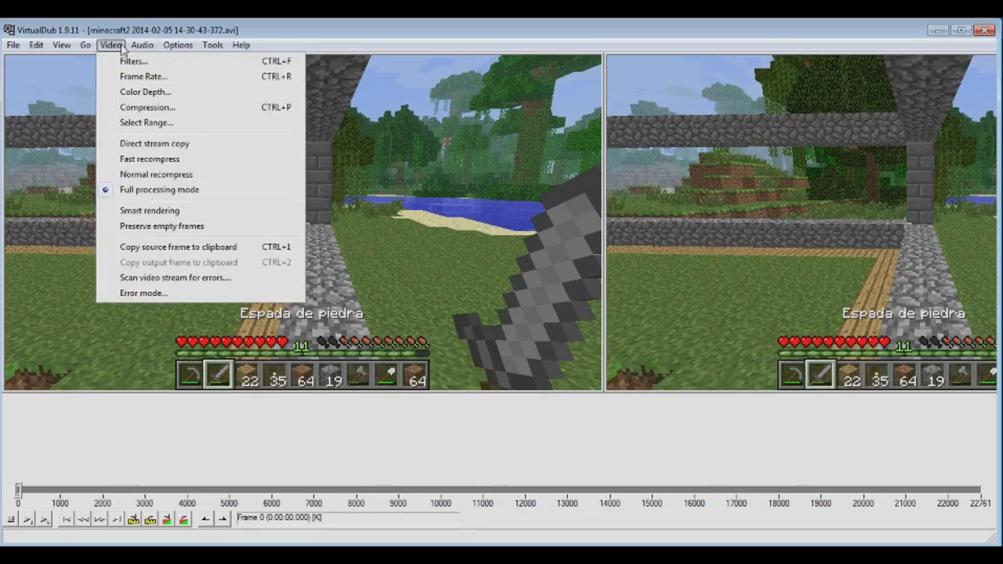
{"action": "mouse_move", "coordinate": [33, 48]}
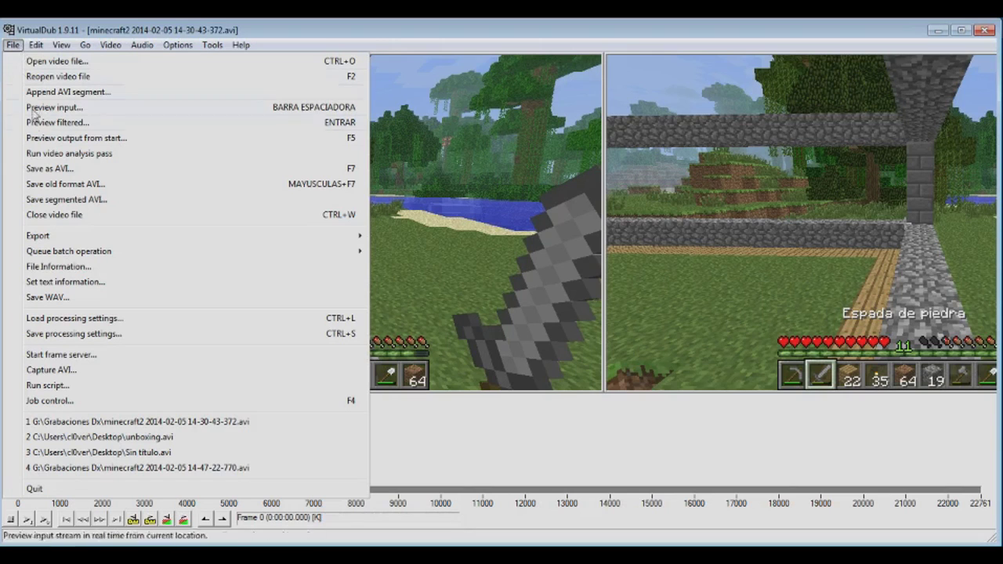
{"action": "left_click", "coordinate": [66, 170]}
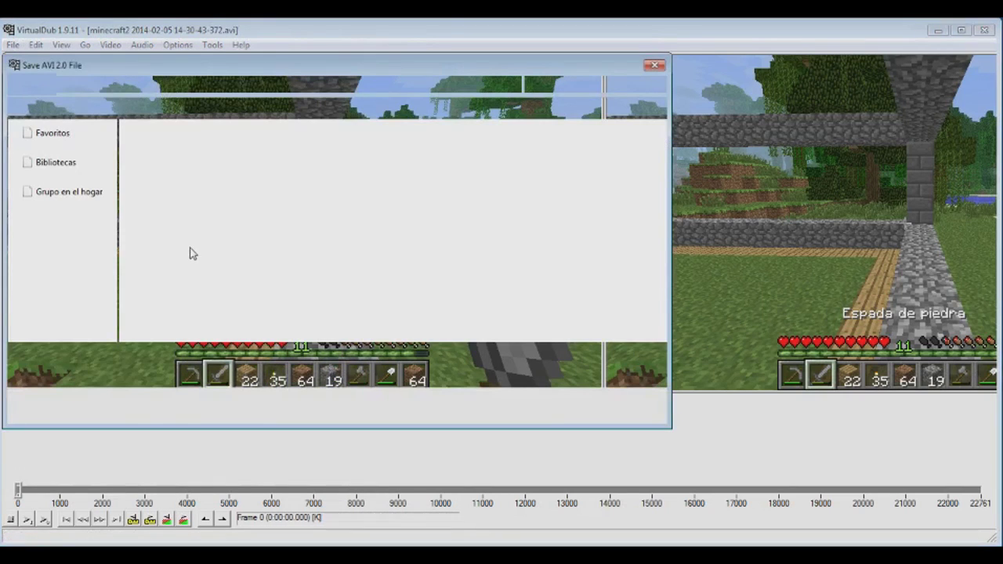
{"action": "left_click", "coordinate": [61, 162]}
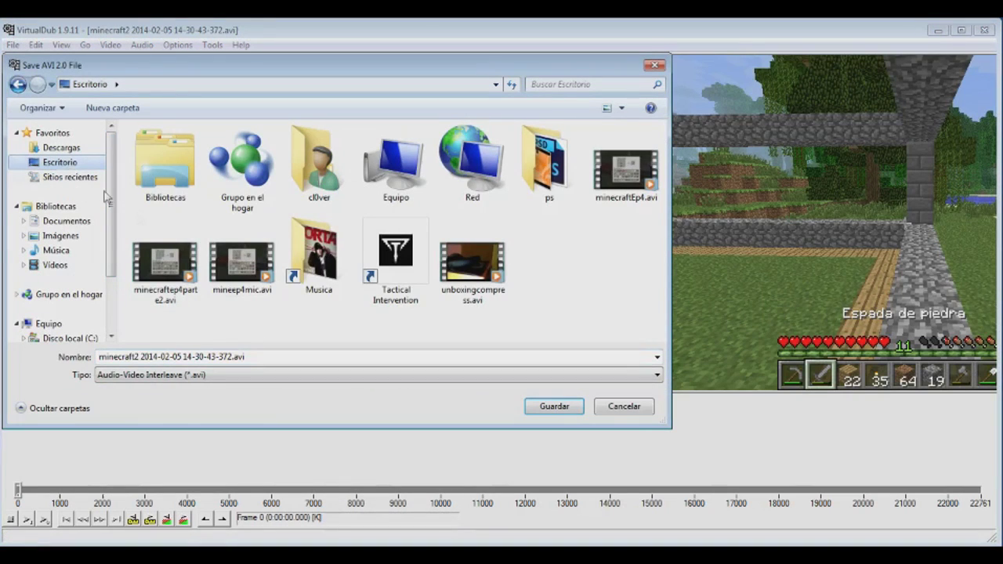
{"action": "left_click", "coordinate": [292, 356]}
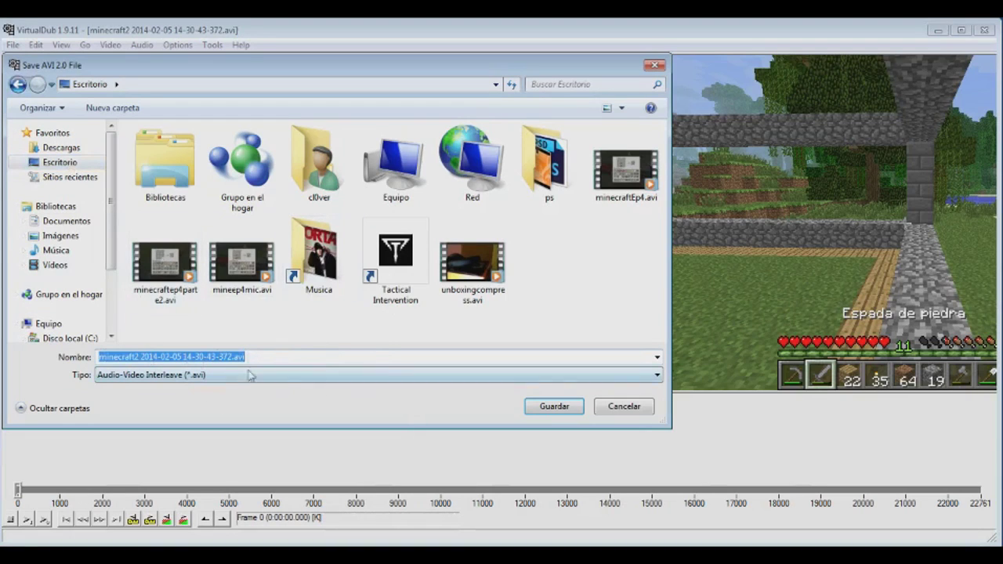
{"action": "left_click", "coordinate": [566, 408]}
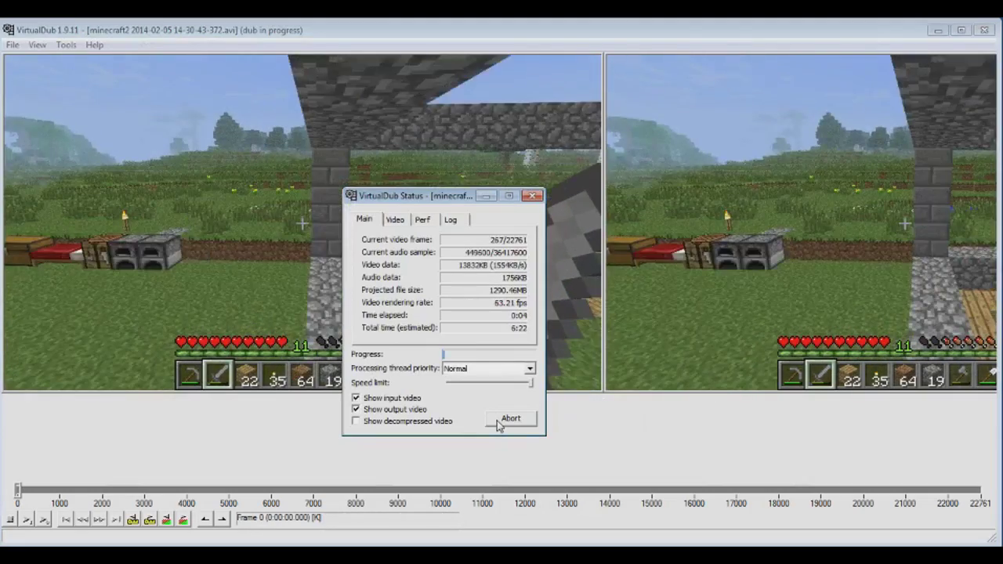
{"action": "left_click", "coordinate": [511, 419]}
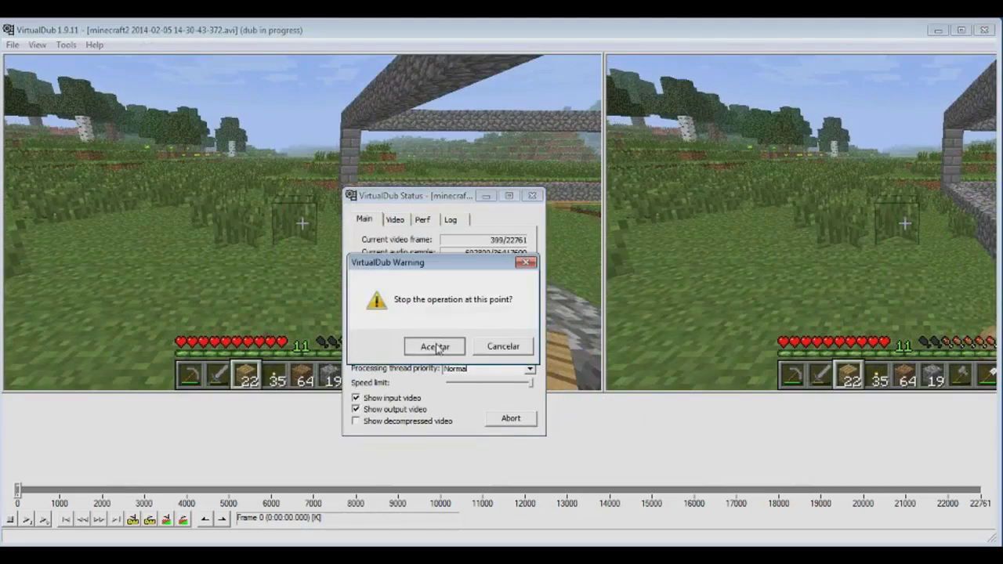
{"action": "left_click", "coordinate": [436, 347]}
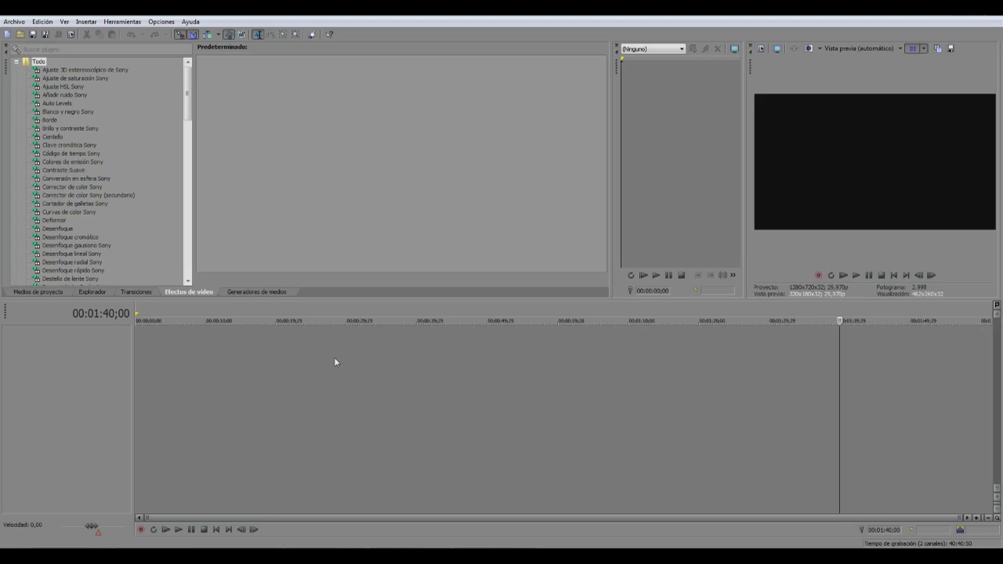
- In Sony Vegas Pro, dock the video preview over the trimmer and select the HDV 720-30p (1280x720; 29,970 fps) project template
{"action": "left_click_drag", "start_coordinate": [758, 56], "coordinate": [633, 86]}
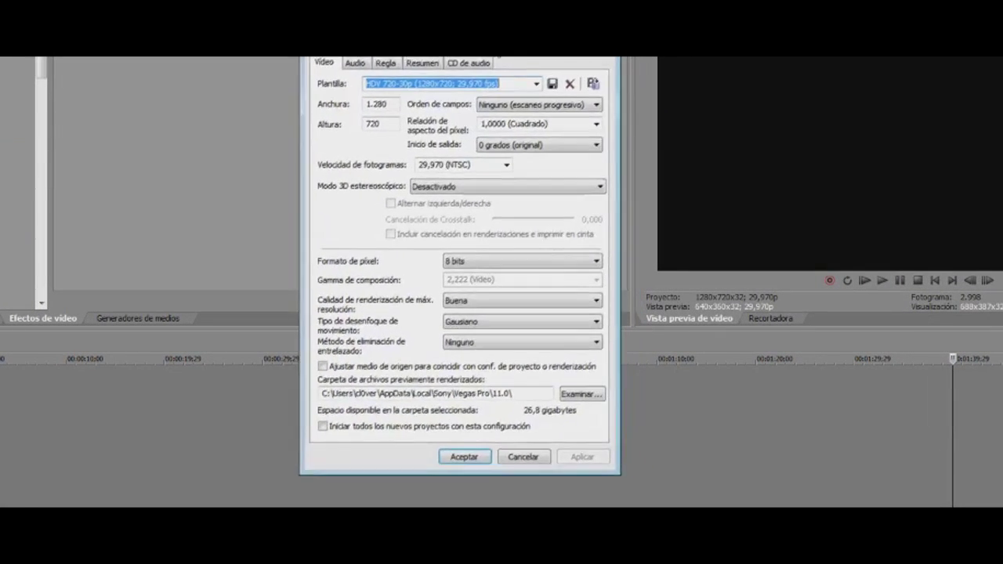
{"action": "left_click_drag", "start_coordinate": [488, 41], "coordinate": [452, 72]}
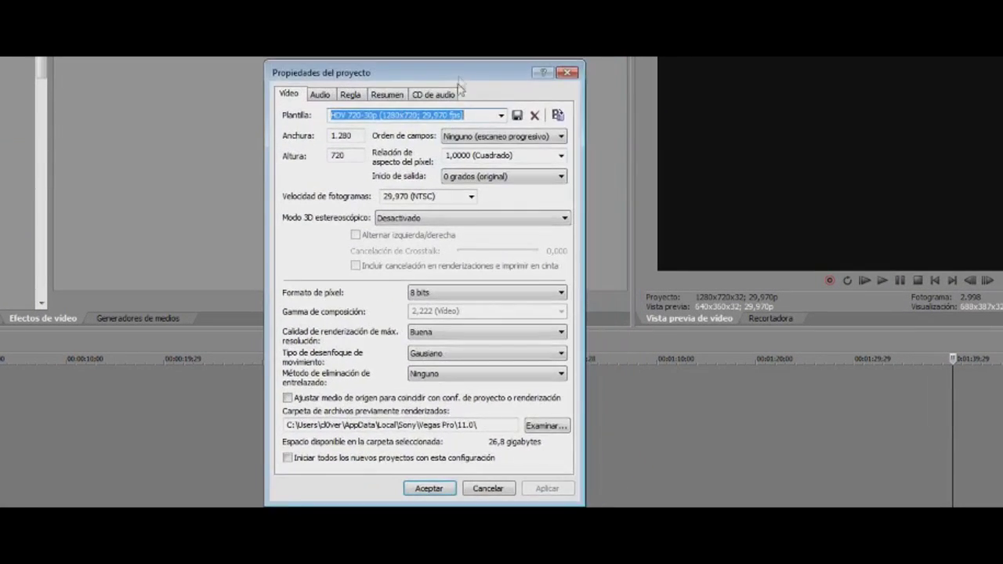
{"action": "left_click", "coordinate": [499, 122]}
{"action": "scroll", "coordinate": [523, 169], "scroll_direction": "up", "scroll_amount": 1}
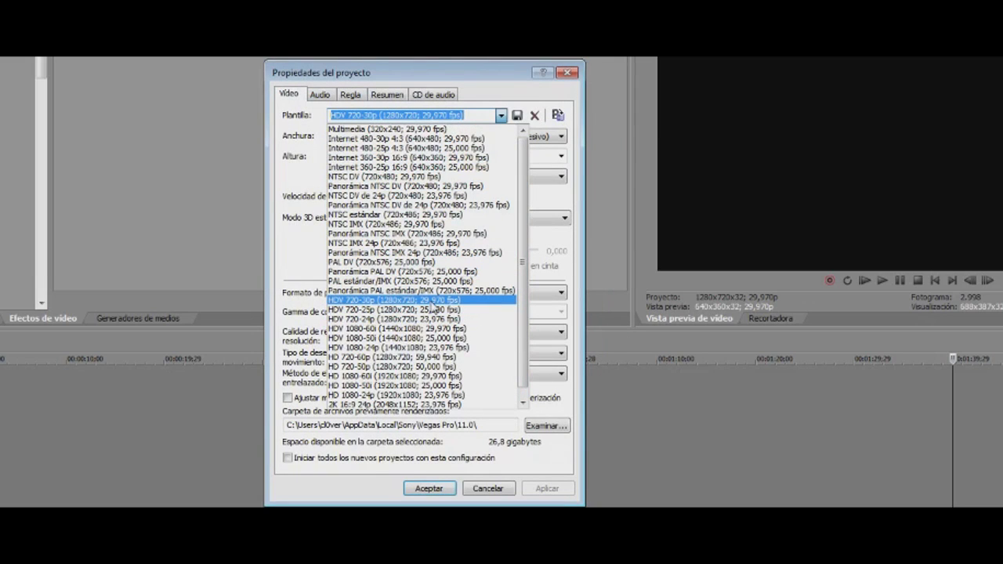
{"action": "left_click", "coordinate": [432, 303]}
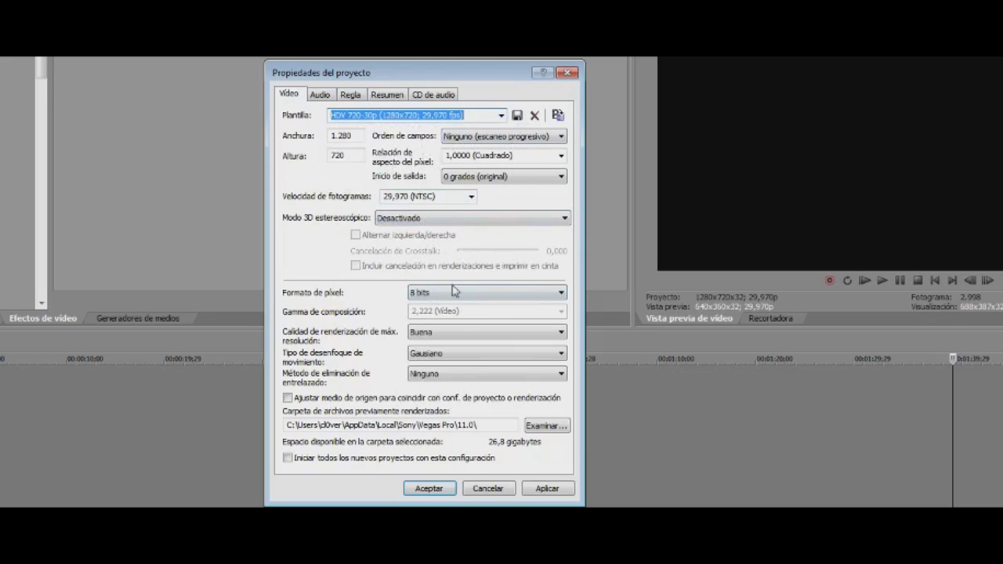
- Check the full-resolution rendering quality options, make the configuration the default for all new projects, and apply the project properties
{"action": "left_click", "coordinate": [453, 337]}
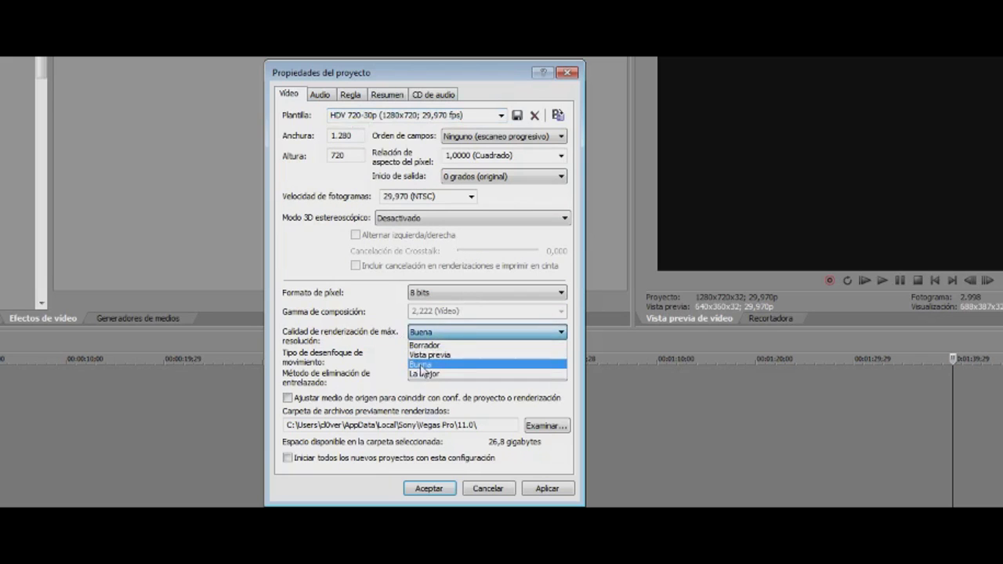
{"action": "left_click", "coordinate": [362, 328]}
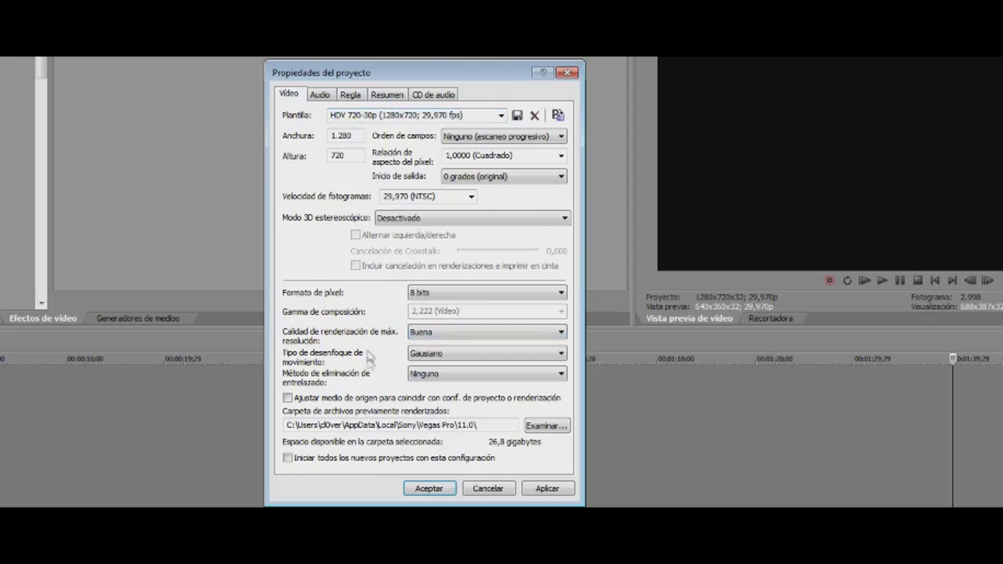
{"action": "left_click", "coordinate": [292, 461]}
{"action": "left_click", "coordinate": [547, 488]}
{"action": "left_click", "coordinate": [429, 488]}
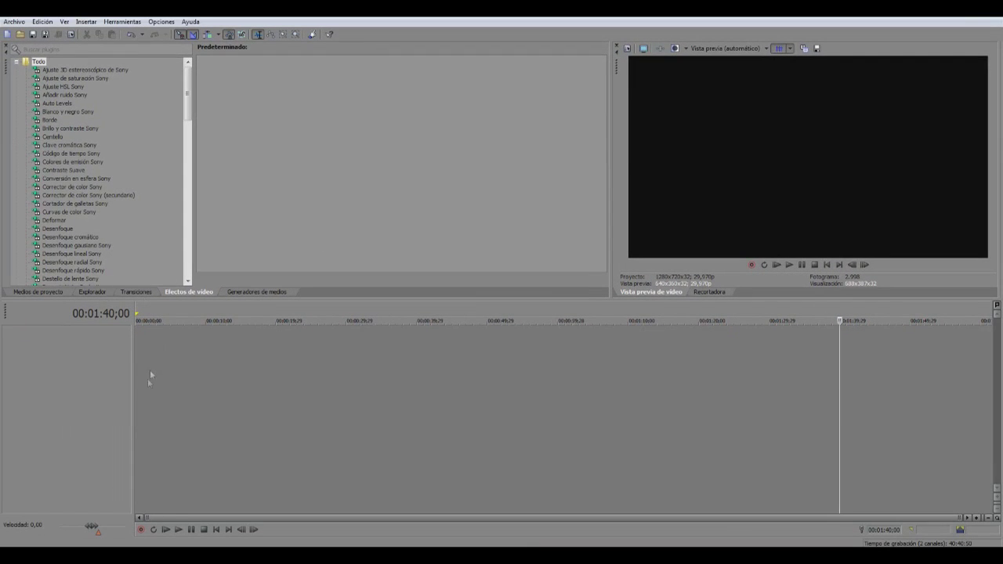
- Look over the file commands, the media generators and the project media list
{"action": "left_click", "coordinate": [18, 23]}
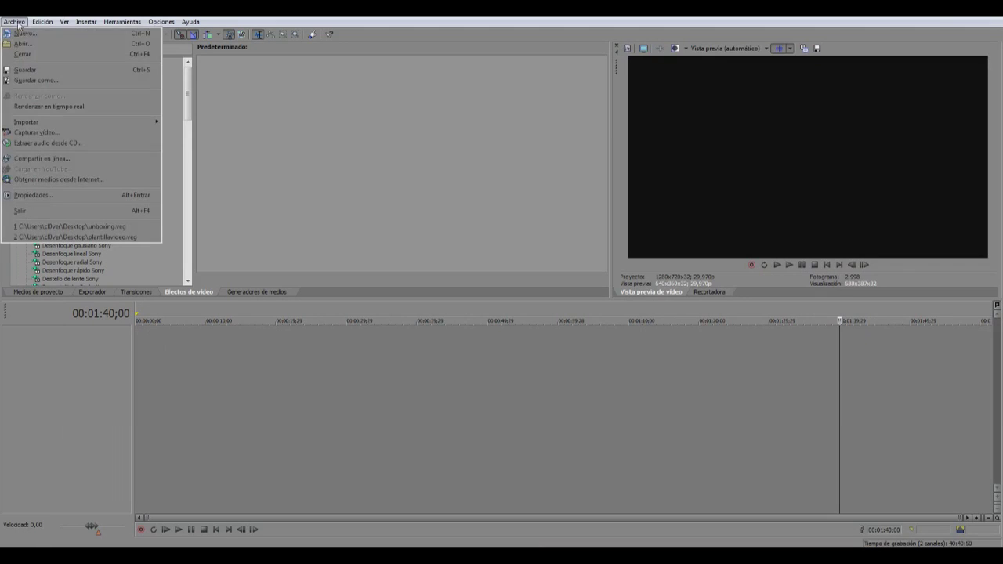
{"action": "left_click", "coordinate": [304, 139]}
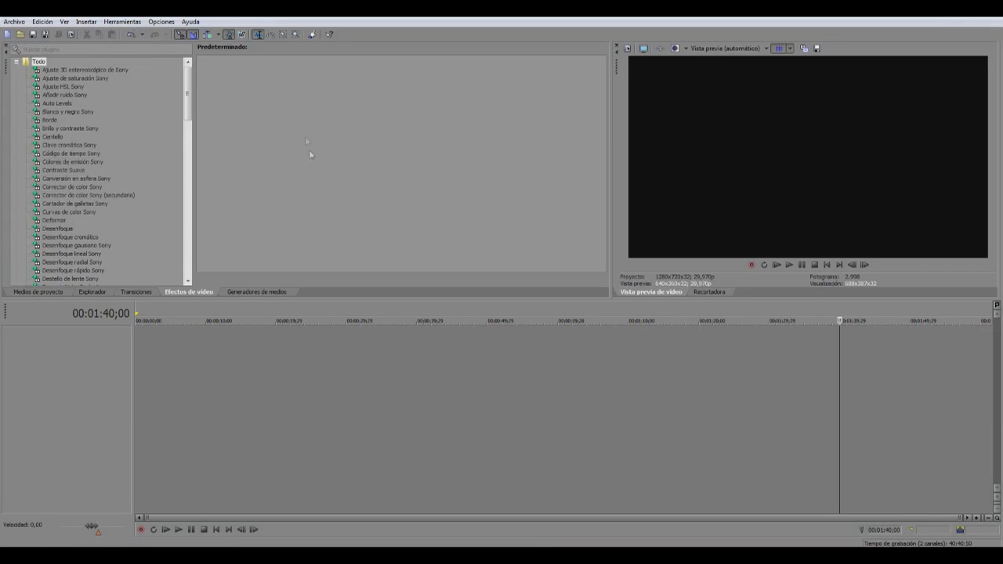
{"action": "left_click", "coordinate": [245, 292]}
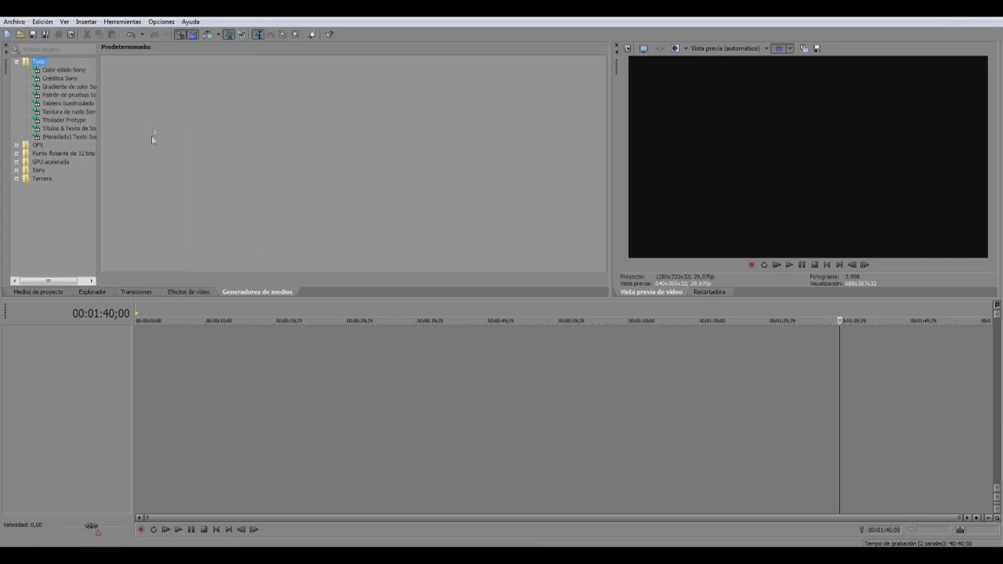
{"action": "left_click", "coordinate": [49, 293]}
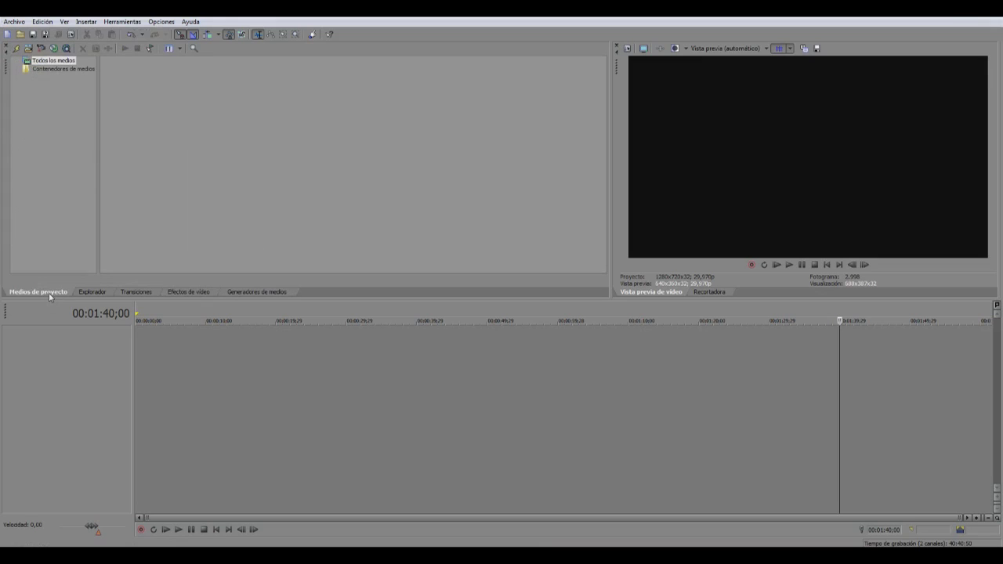
{"action": "right_click", "coordinate": [136, 115]}
{"action": "left_click", "coordinate": [127, 128]}
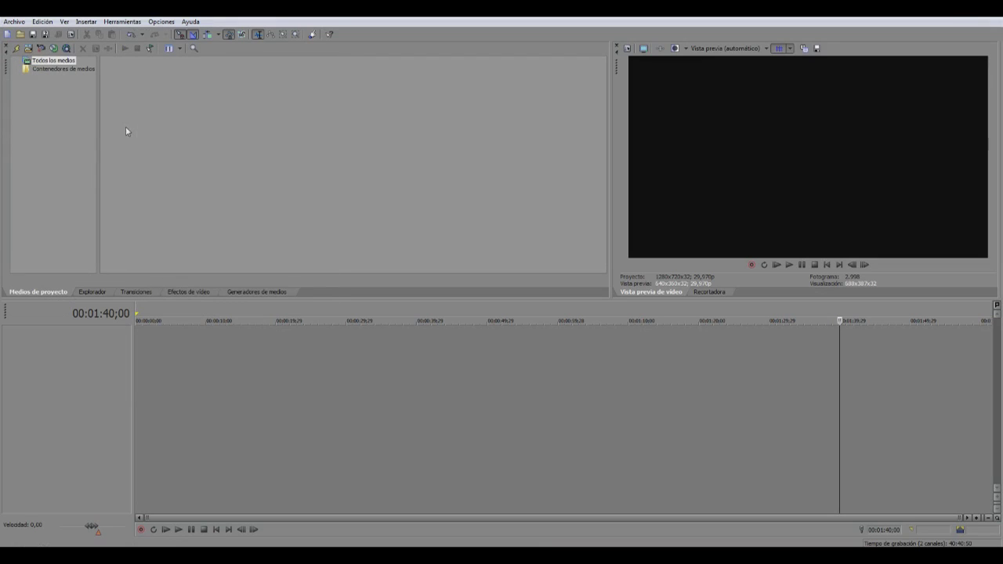
- Import the clip minecraftep4parte2.avi from the desktop into the project and place it at the start of the timeline
{"action": "left_click", "coordinate": [14, 22]}
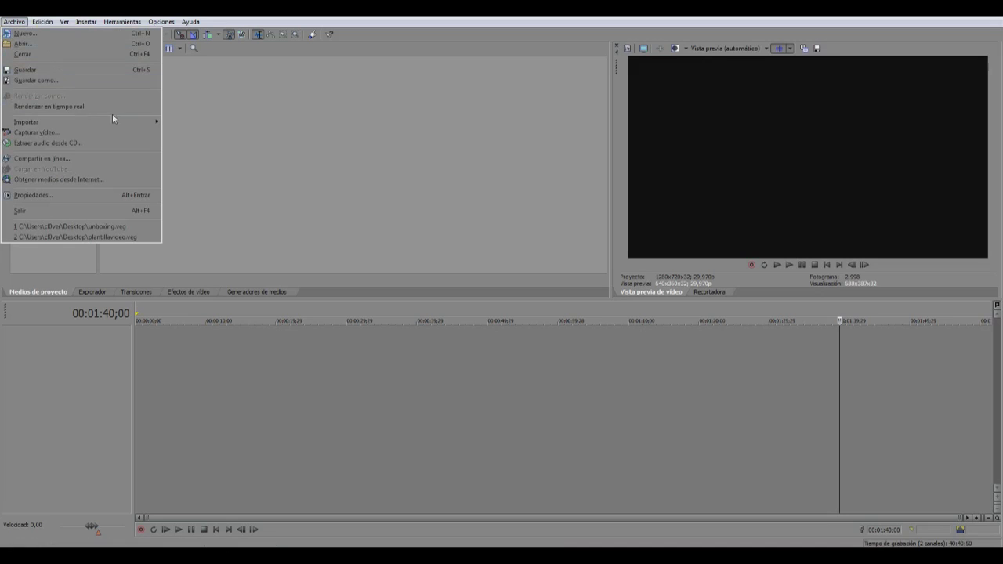
{"action": "mouse_move", "coordinate": [118, 122]}
{"action": "left_click", "coordinate": [196, 124]}
{"action": "left_click", "coordinate": [379, 166]}
{"action": "left_click_drag", "start_coordinate": [641, 168], "coordinate": [641, 224]}
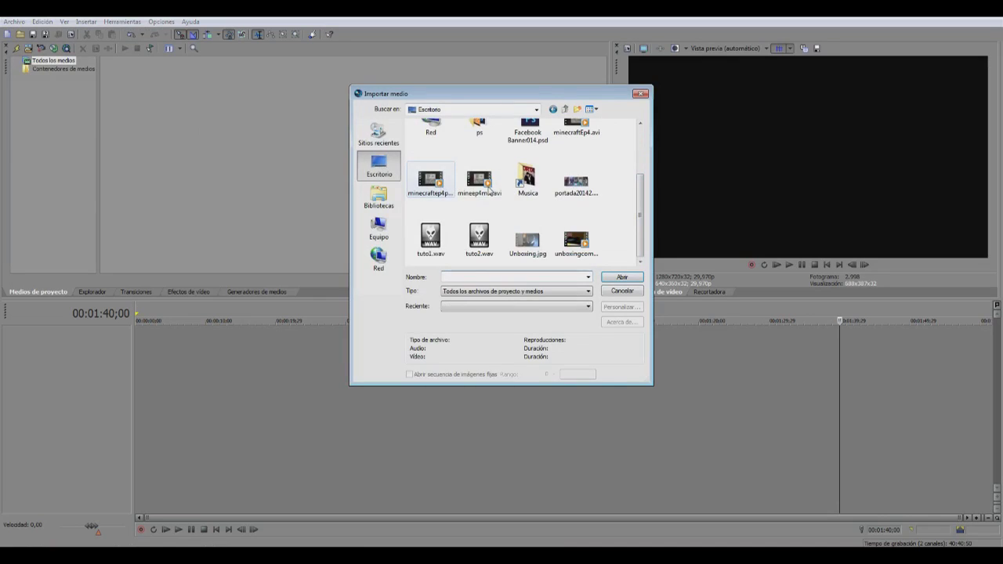
{"action": "left_click", "coordinate": [435, 186]}
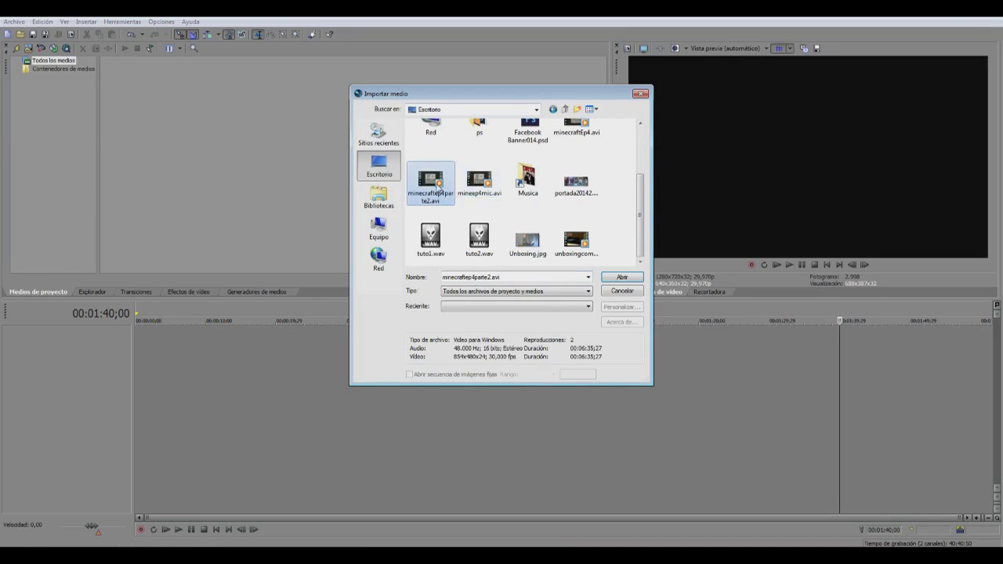
{"action": "left_click", "coordinate": [622, 277]}
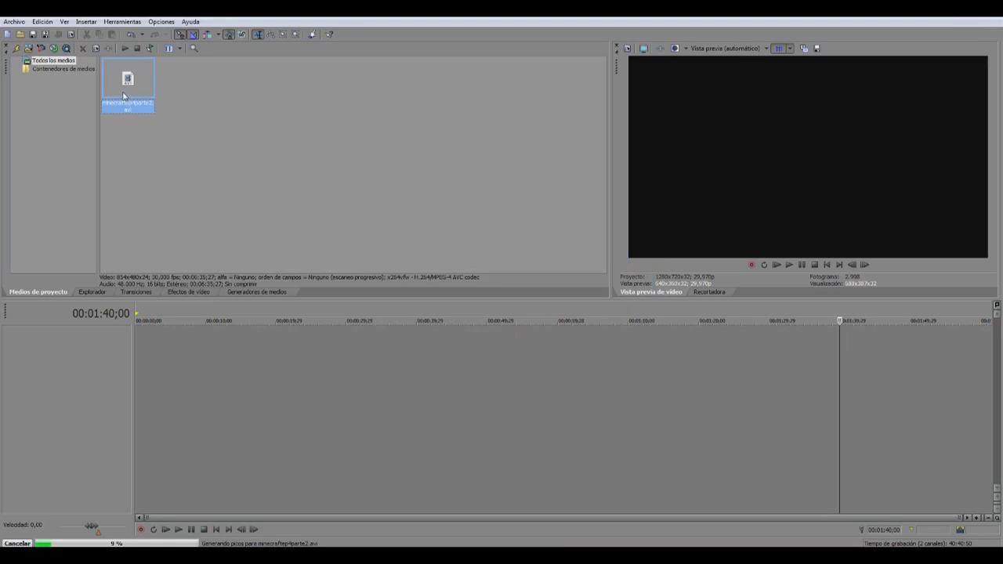
{"action": "left_click_drag", "start_coordinate": [128, 99], "coordinate": [127, 352]}
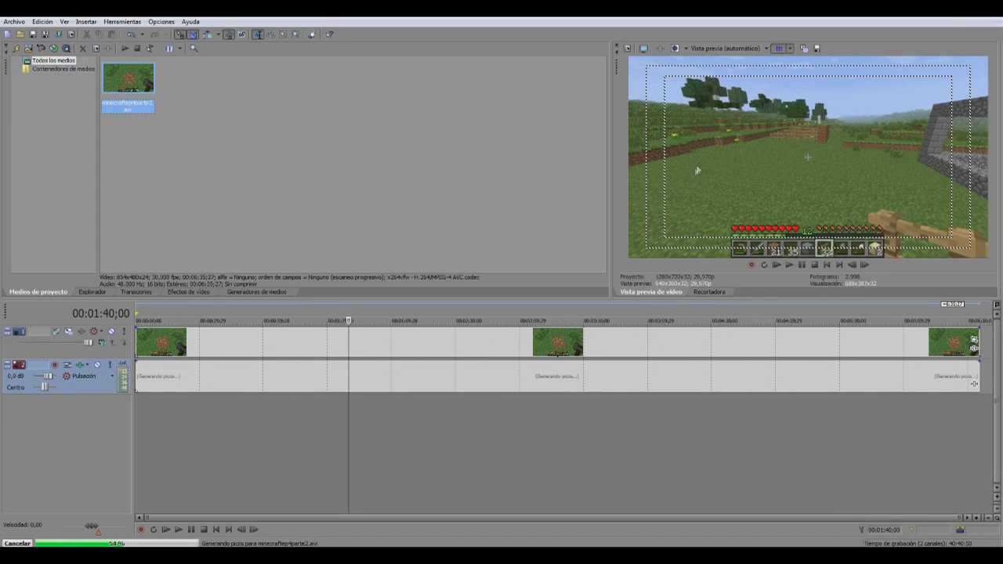
- Turn off the preview's safe-area overlay and mark the whole clip as the loop region on the timeline
{"action": "left_click", "coordinate": [780, 52]}
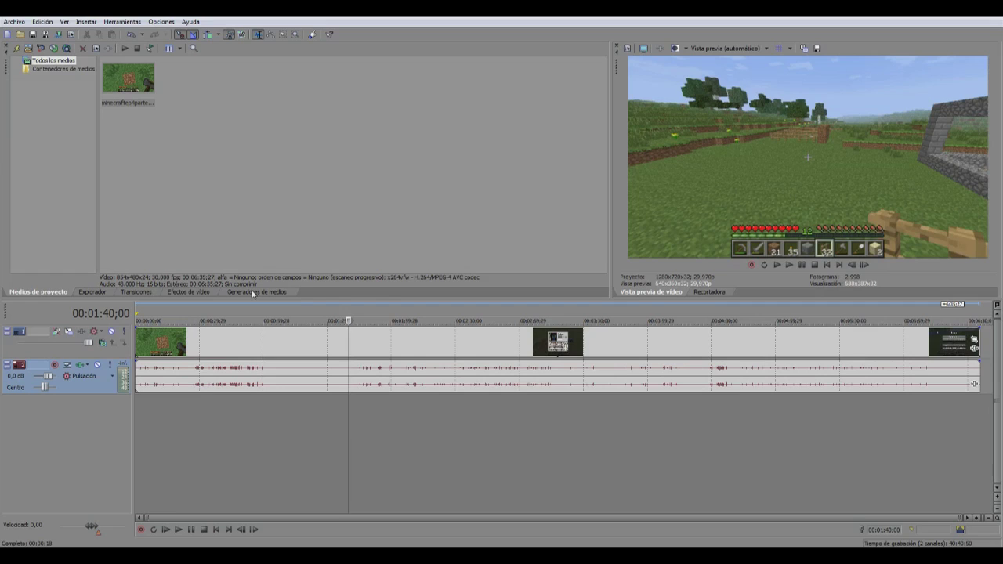
{"action": "left_click_drag", "start_coordinate": [138, 315], "coordinate": [980, 315]}
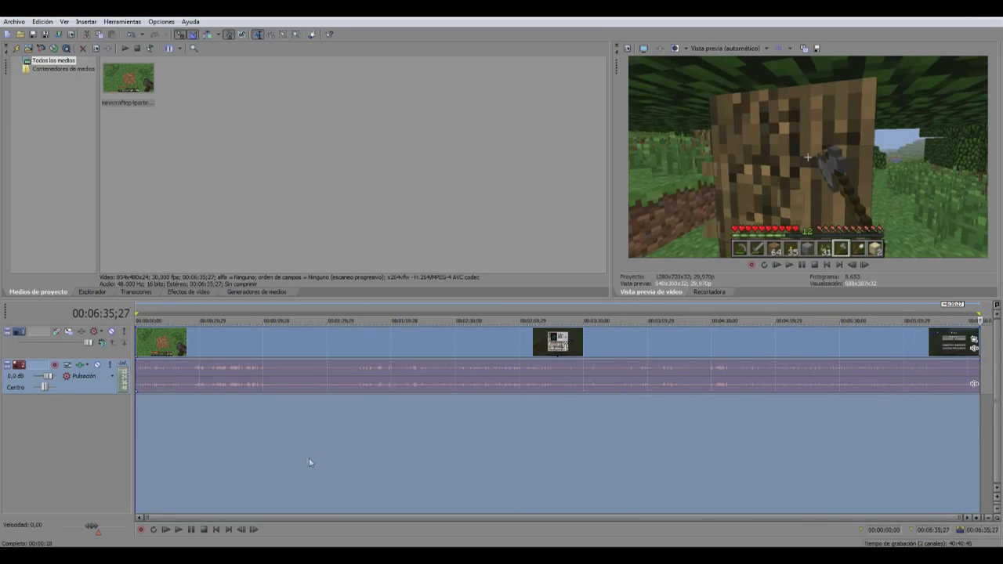
{"action": "left_click", "coordinate": [266, 441]}
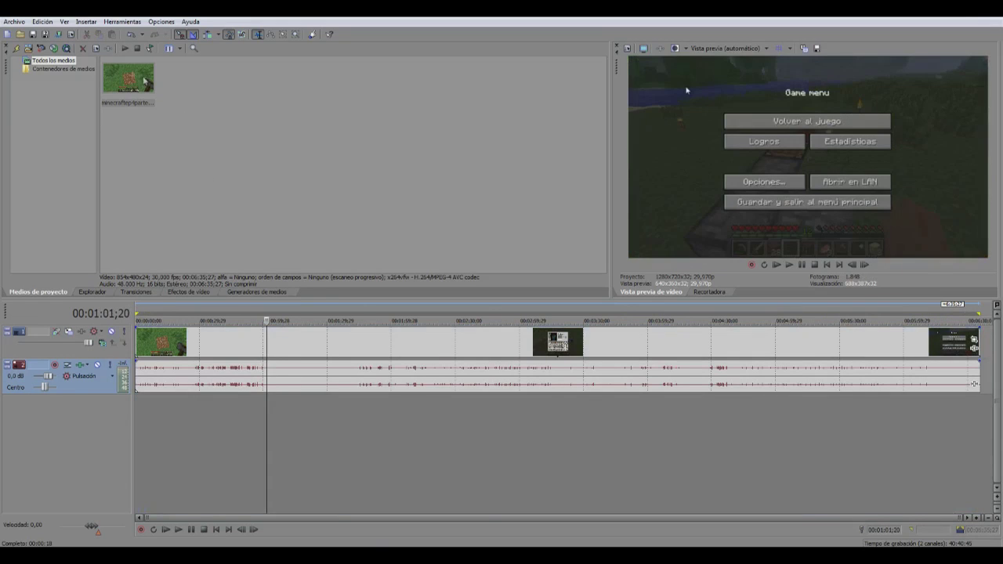
- Open the Render As settings and list all output formats instead of only the favourites
{"action": "left_click", "coordinate": [15, 22]}
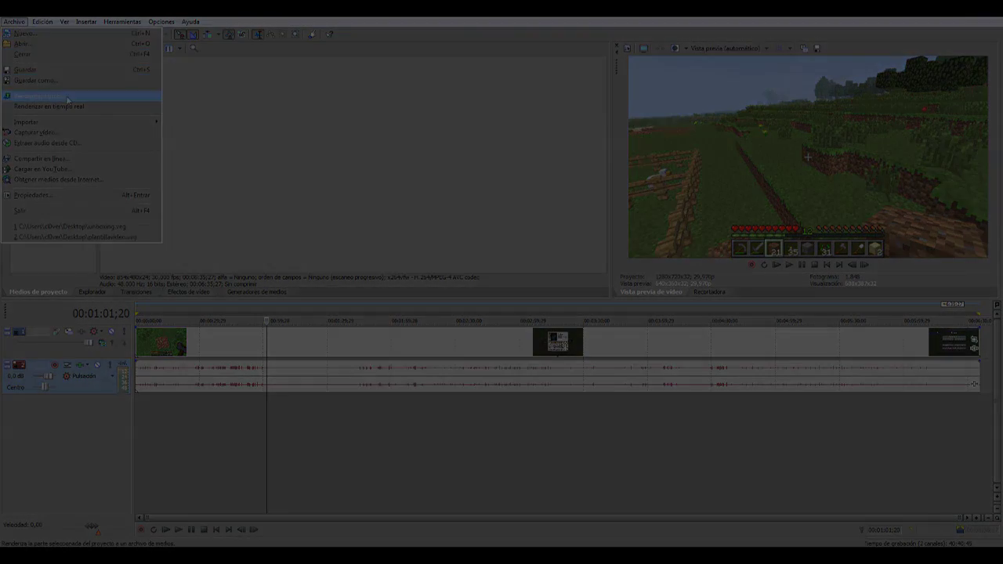
{"action": "left_click", "coordinate": [67, 97]}
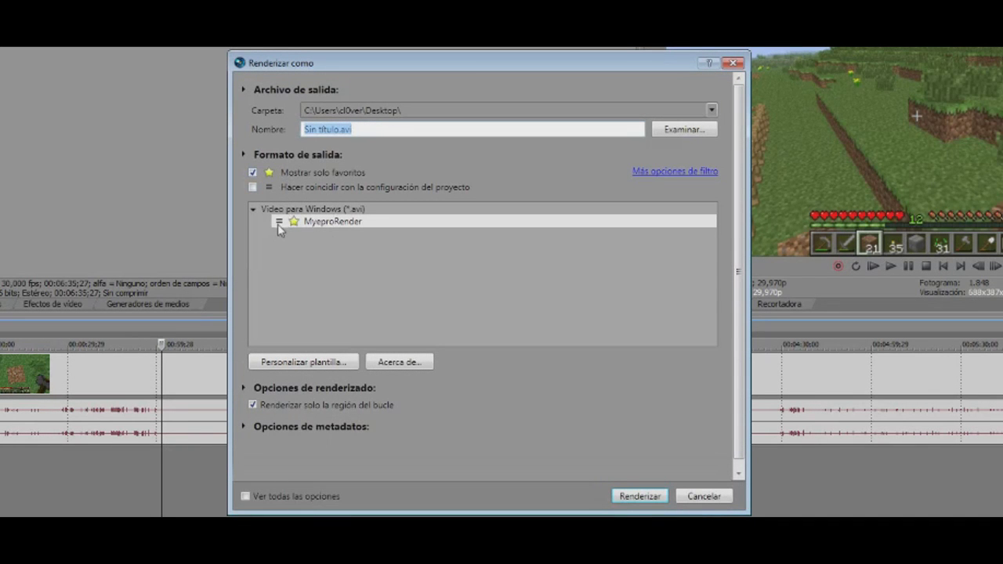
{"action": "left_click", "coordinate": [252, 173]}
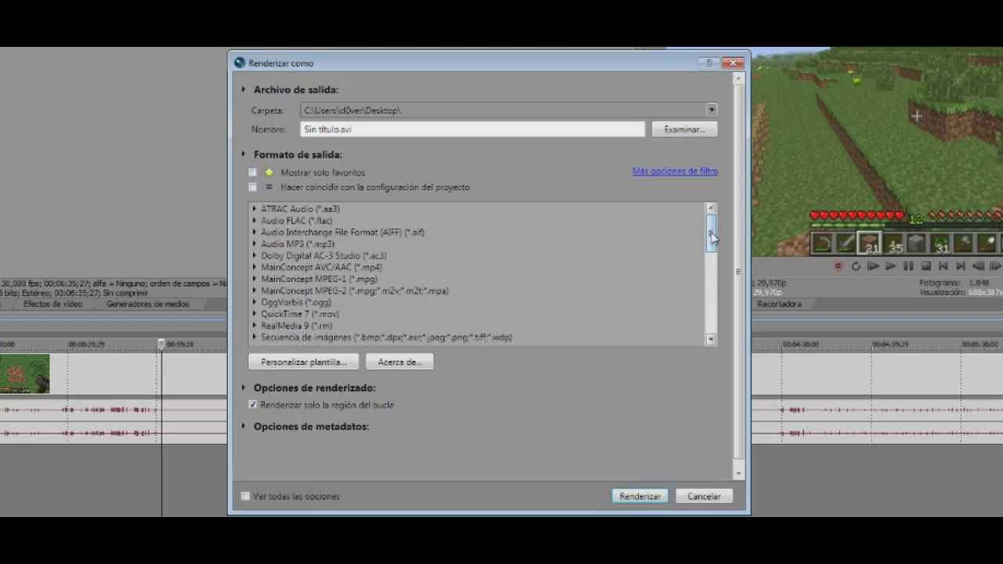
{"action": "left_click_drag", "start_coordinate": [712, 238], "coordinate": [721, 269]}
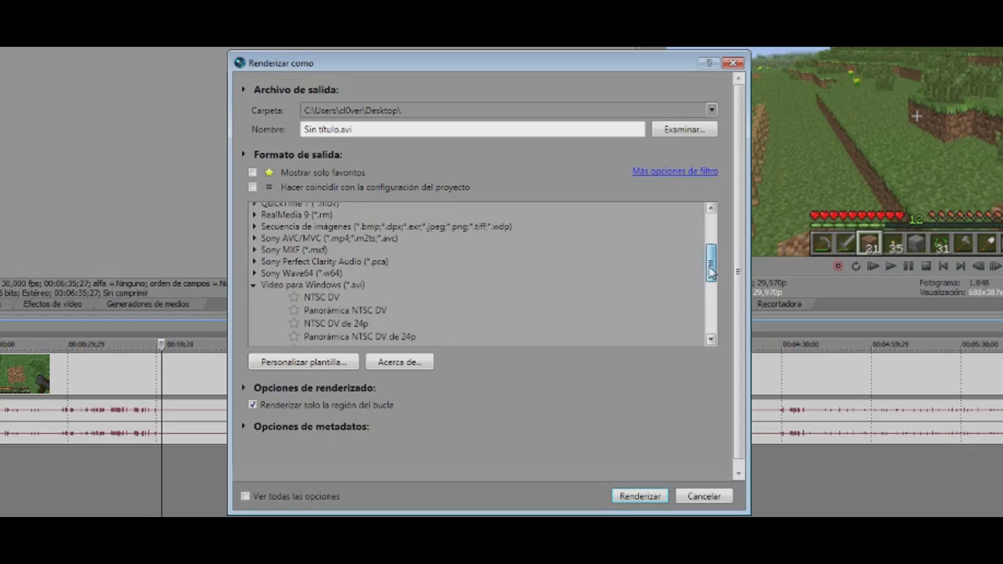
{"action": "left_click_drag", "start_coordinate": [712, 271], "coordinate": [712, 283]}
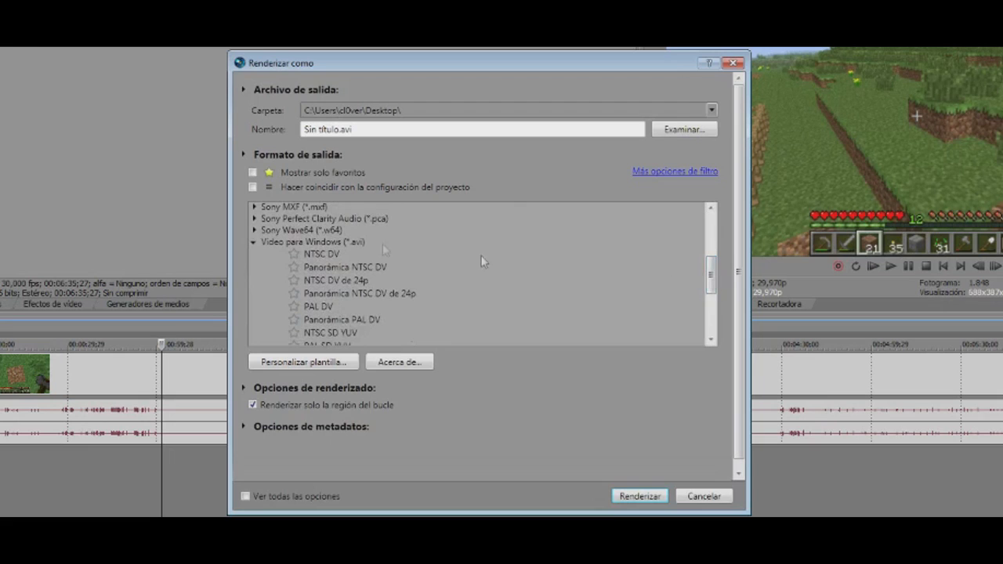
- Choose the HD 720-50p YUV render template from the Video for Windows (*.avi) formats
{"action": "left_click", "coordinate": [311, 243]}
{"action": "scroll", "coordinate": [408, 261], "scroll_direction": "down", "scroll_amount": 2}
{"action": "scroll", "coordinate": [408, 265], "scroll_direction": "down", "scroll_amount": 1}
{"action": "scroll", "coordinate": [385, 266], "scroll_direction": "up", "scroll_amount": 1}
{"action": "scroll", "coordinate": [385, 265], "scroll_direction": "down", "scroll_amount": 1}
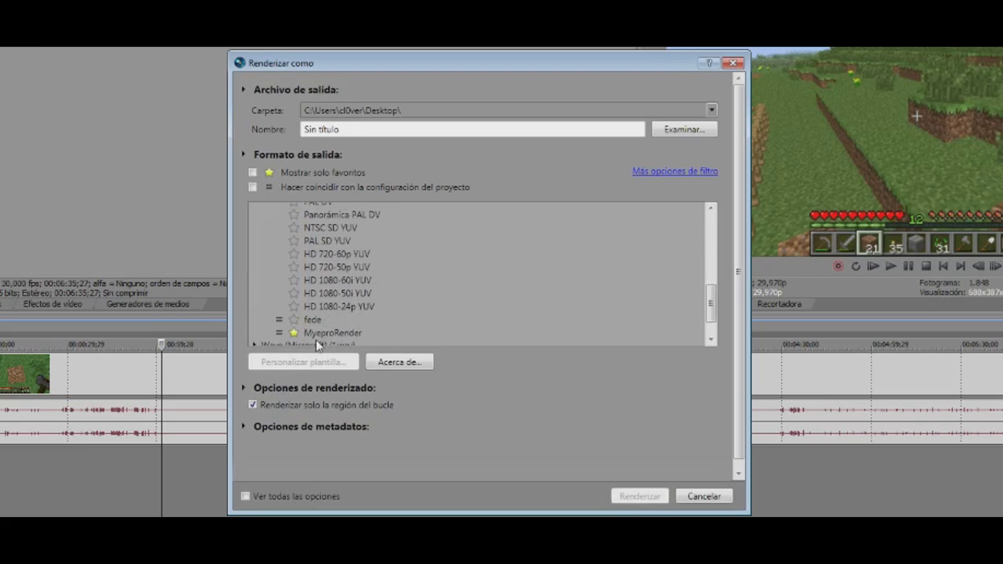
{"action": "scroll", "coordinate": [318, 335], "scroll_direction": "up", "scroll_amount": 1}
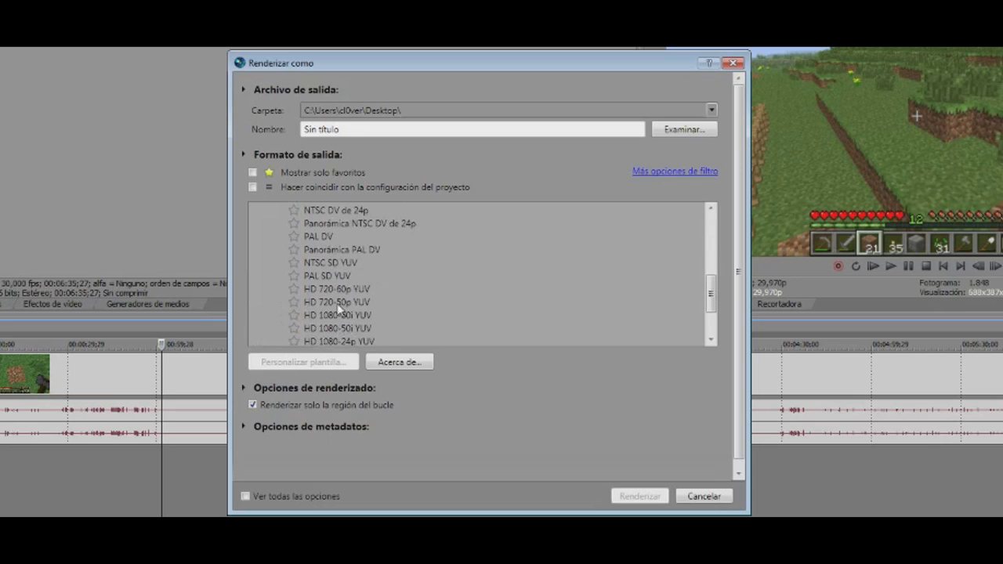
{"action": "left_click", "coordinate": [338, 306]}
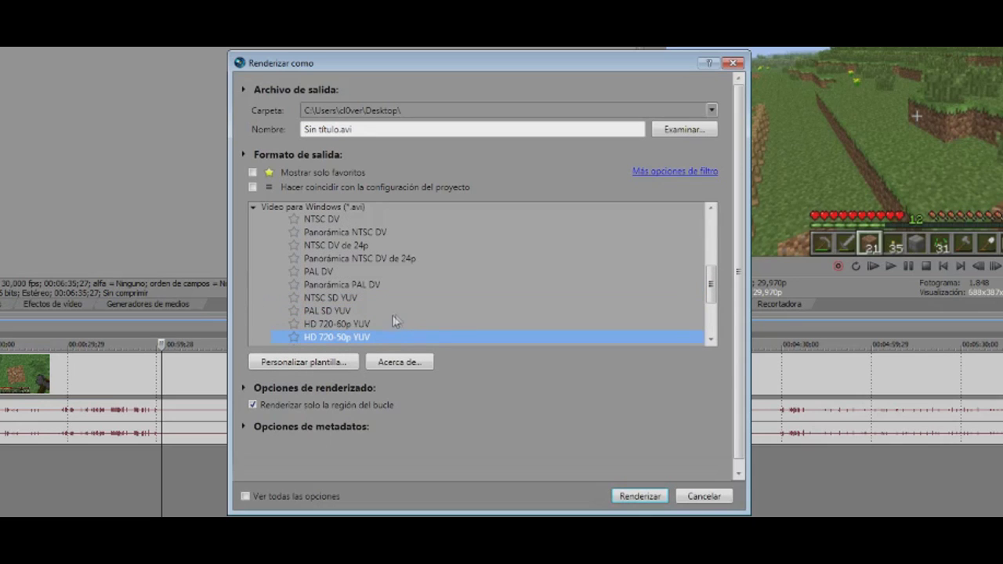
{"action": "scroll", "coordinate": [384, 324], "scroll_direction": "down", "scroll_amount": 1}
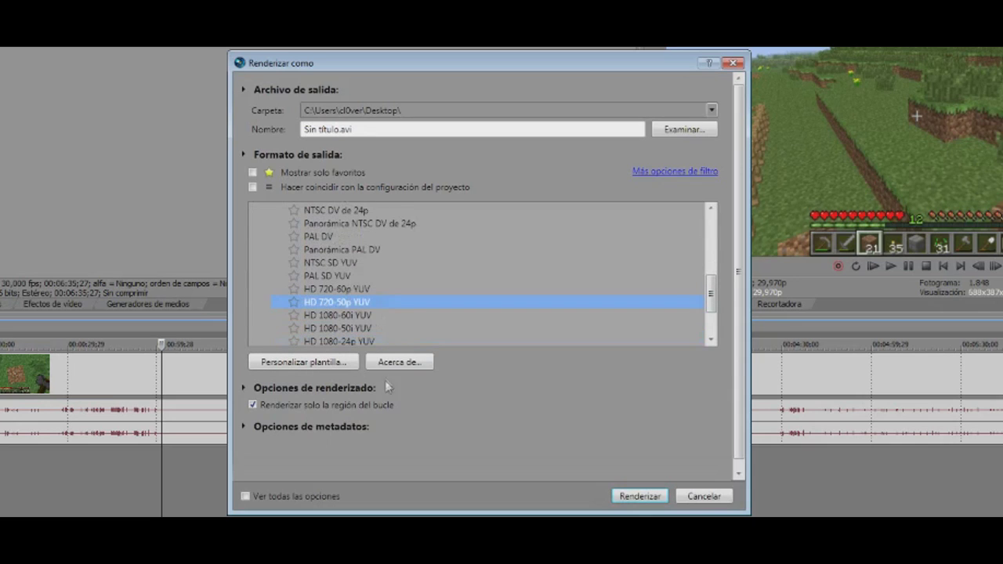
- Customize the selected render template, naming it Plantilla720 and keeping video included
{"action": "left_click", "coordinate": [321, 365]}
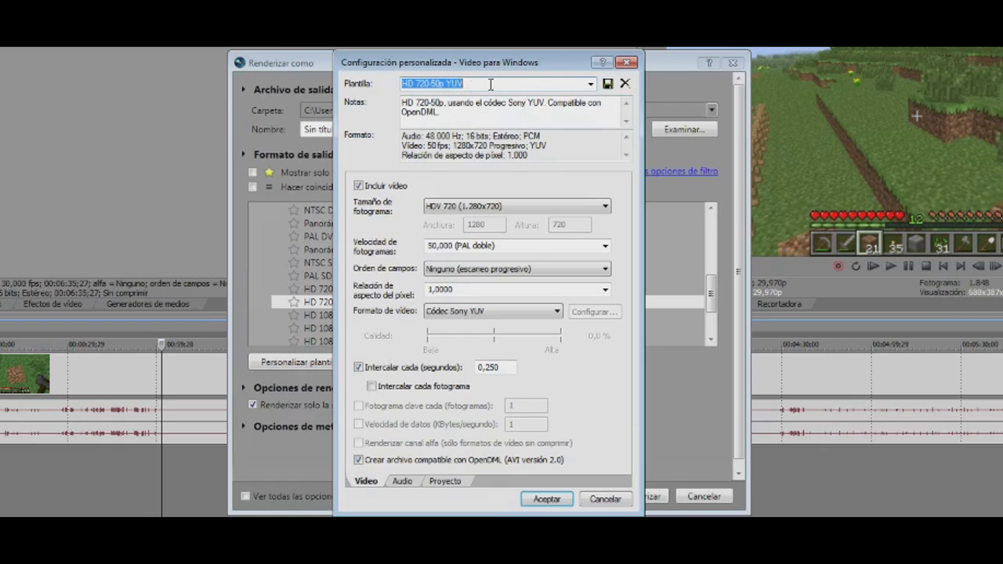
{"action": "type", "text": "Pl"}
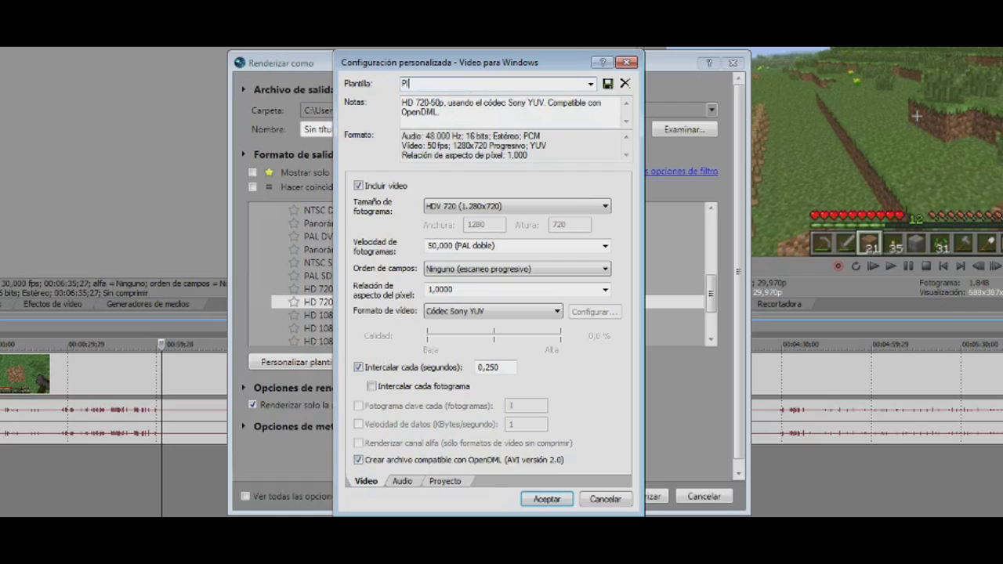
{"action": "type", "text": "antilla 1"}
{"action": "type", "text": "20"}
{"action": "left_click", "coordinate": [469, 111]}
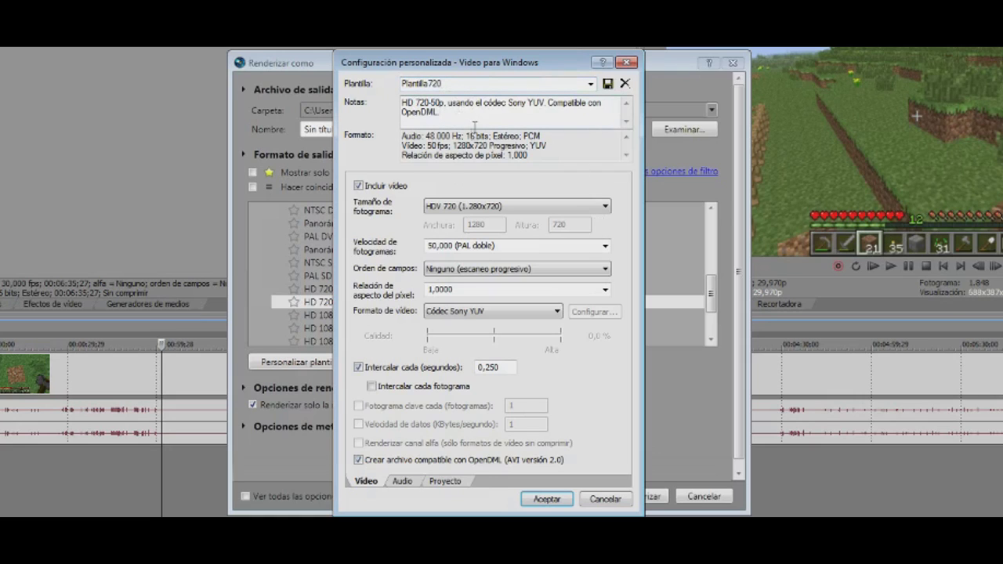
{"action": "left_click", "coordinate": [379, 188]}
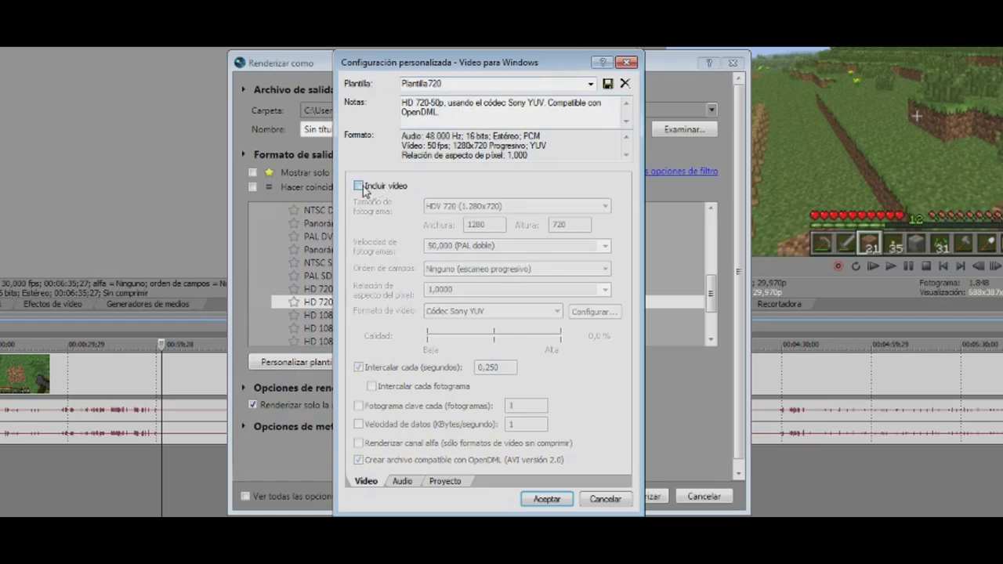
{"action": "left_click", "coordinate": [360, 186]}
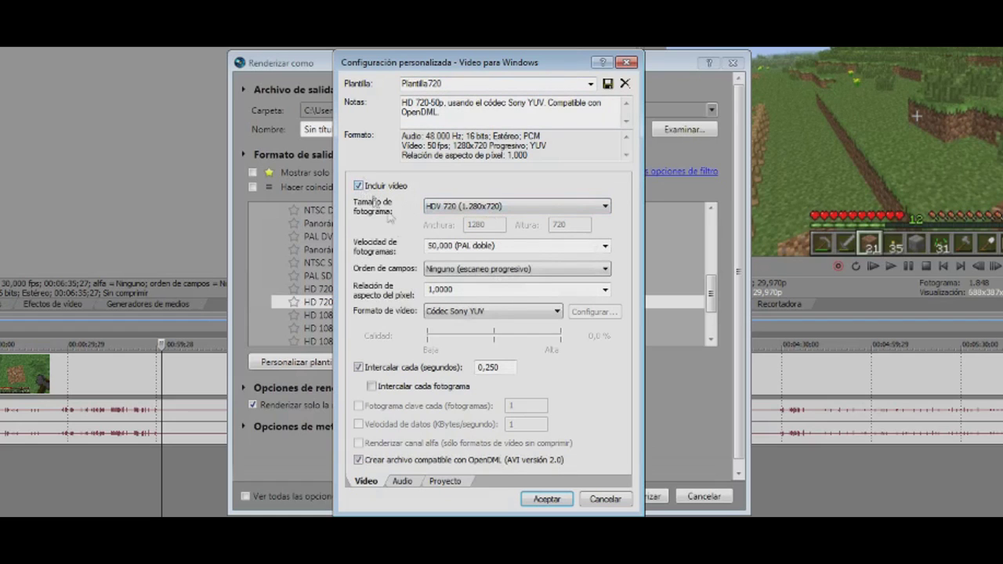
- Switch the template to a custom frame size and enter a width of 1920 and a height of 1080
{"action": "left_click", "coordinate": [480, 207]}
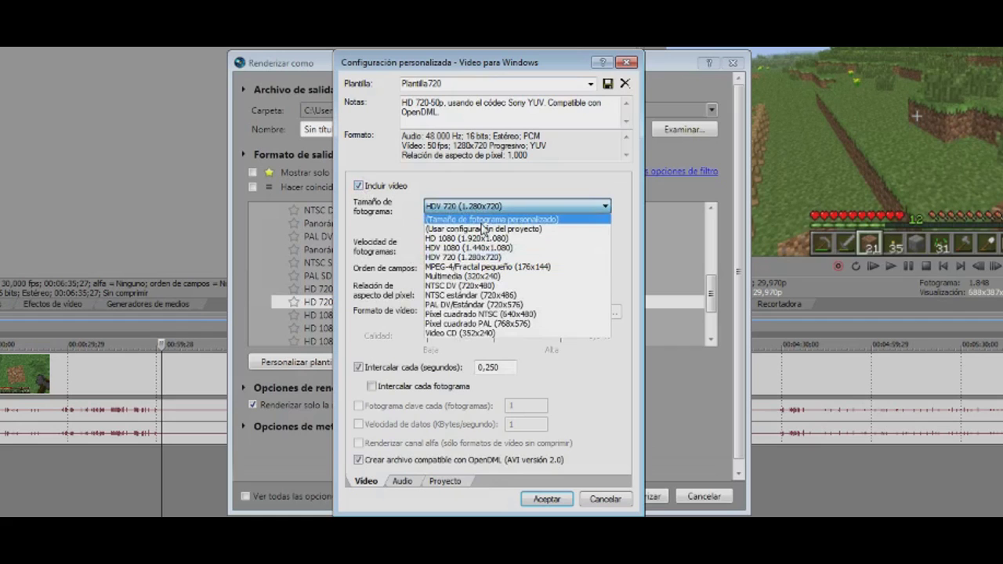
{"action": "left_click", "coordinate": [483, 221]}
{"action": "double_click", "coordinate": [497, 226]}
{"action": "double_click", "coordinate": [560, 225]}
{"action": "double_click", "coordinate": [489, 225]}
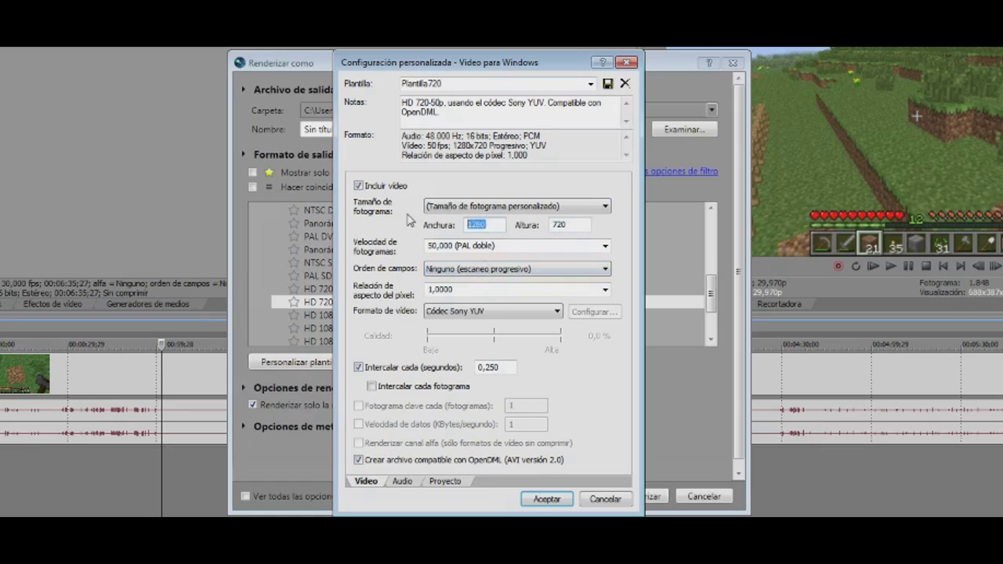
{"action": "type", "text": "1920"}
{"action": "key", "text": "Tab"}
{"action": "type", "text": "1080"}
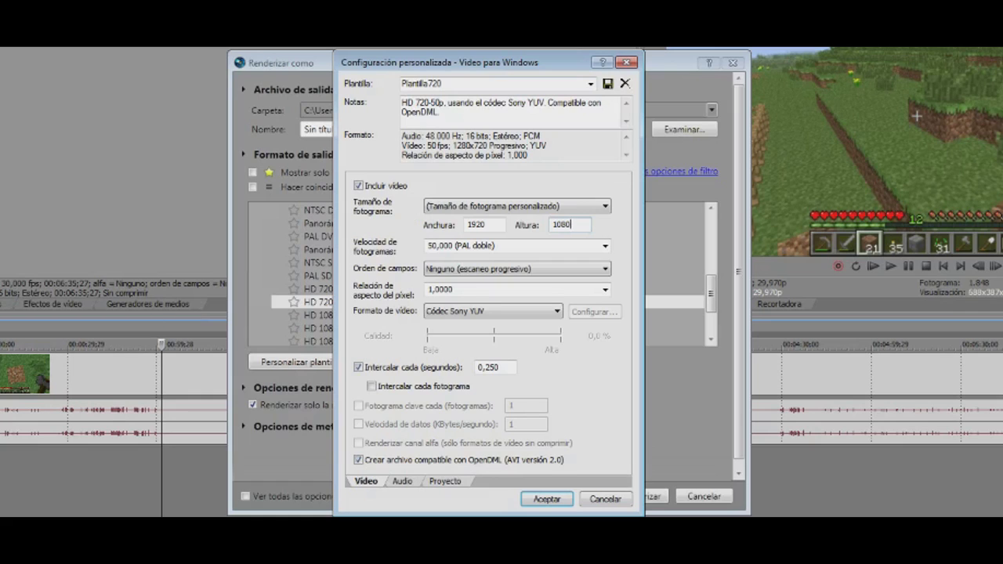
- Switch to Windows Explorer and look through the desktop folder inside the user's personal folder
{"action": "left_click", "coordinate": [141, 400]}
{"action": "key", "text": "super"}
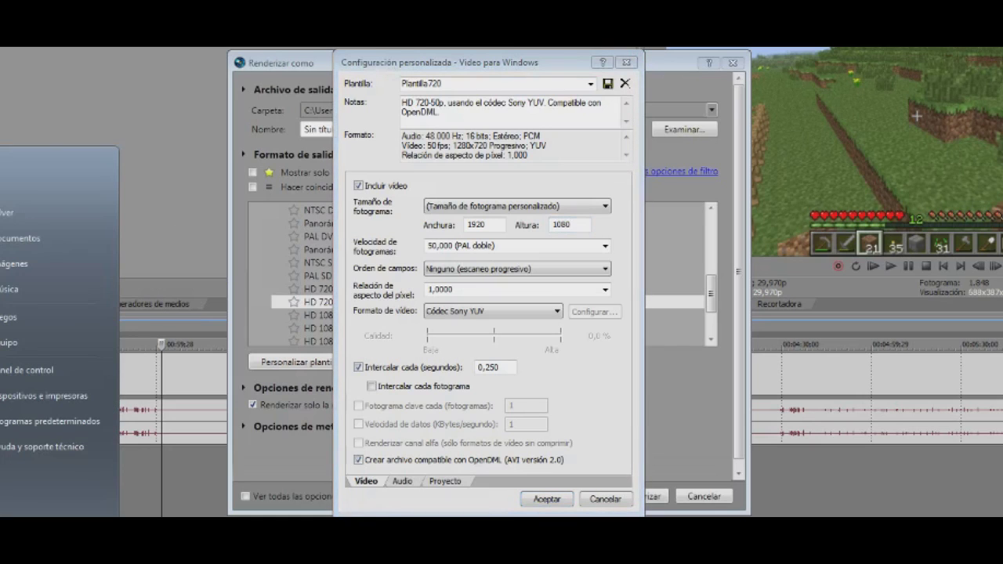
{"action": "left_click", "coordinate": [39, 217]}
{"action": "double_click", "coordinate": [549, 358]}
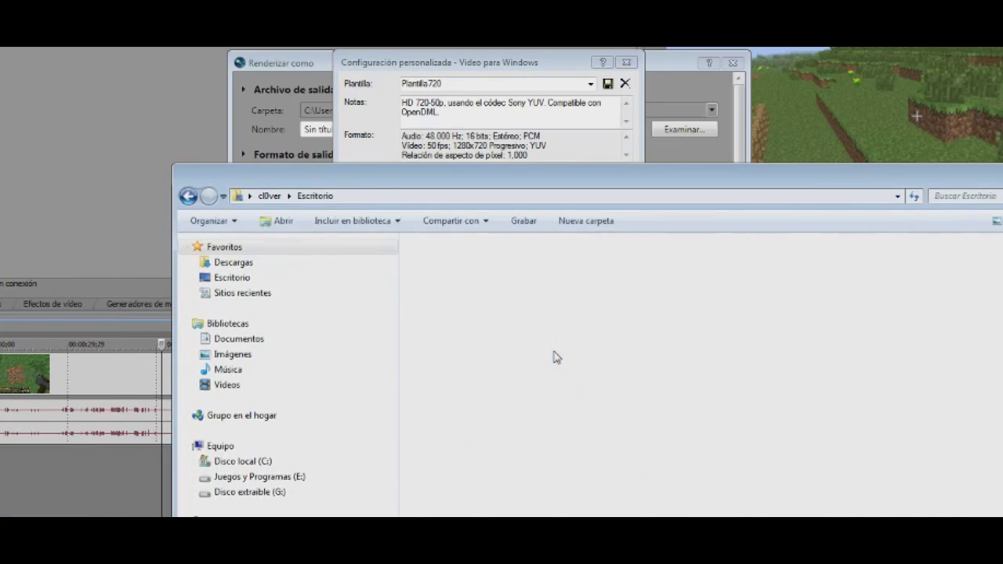
{"action": "left_click_drag", "start_coordinate": [566, 179], "coordinate": [308, 74]}
{"action": "left_click", "coordinate": [206, 287]}
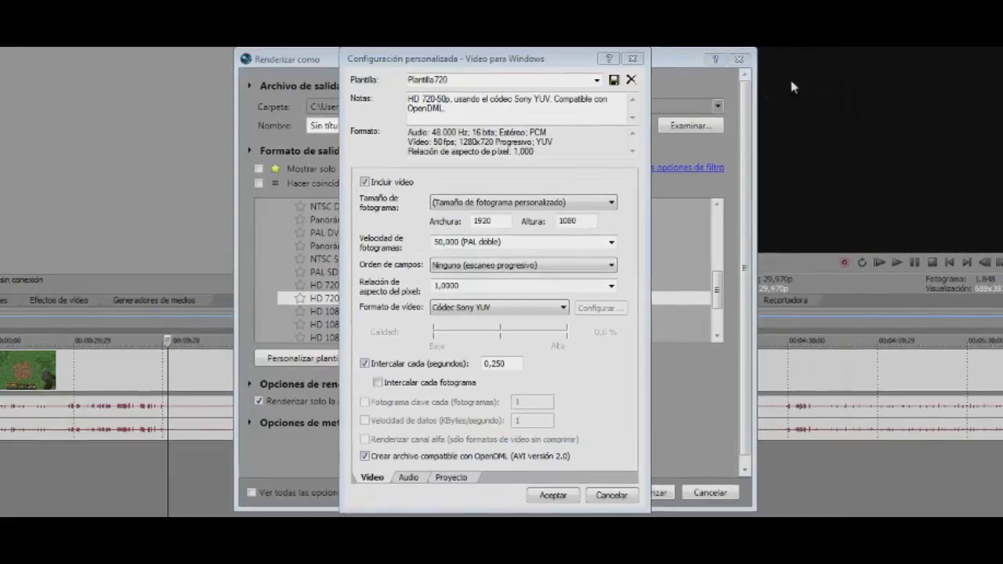
- Set the template's custom frame size to 1280 by 720 and its frame rate to 29,970 (NTSC)
{"action": "double_click", "coordinate": [482, 221]}
{"action": "type", "text": "1280"}
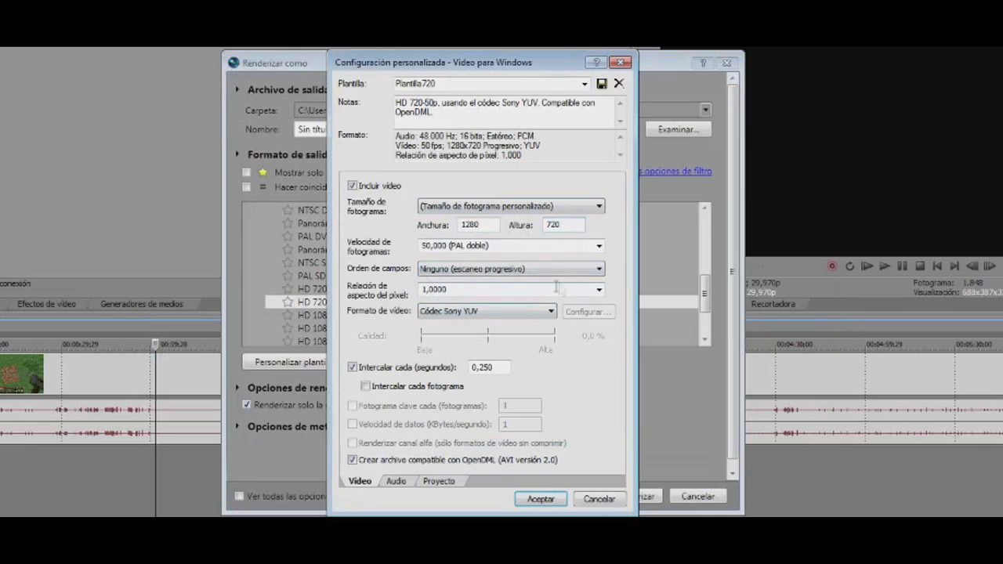
{"action": "left_click", "coordinate": [598, 249]}
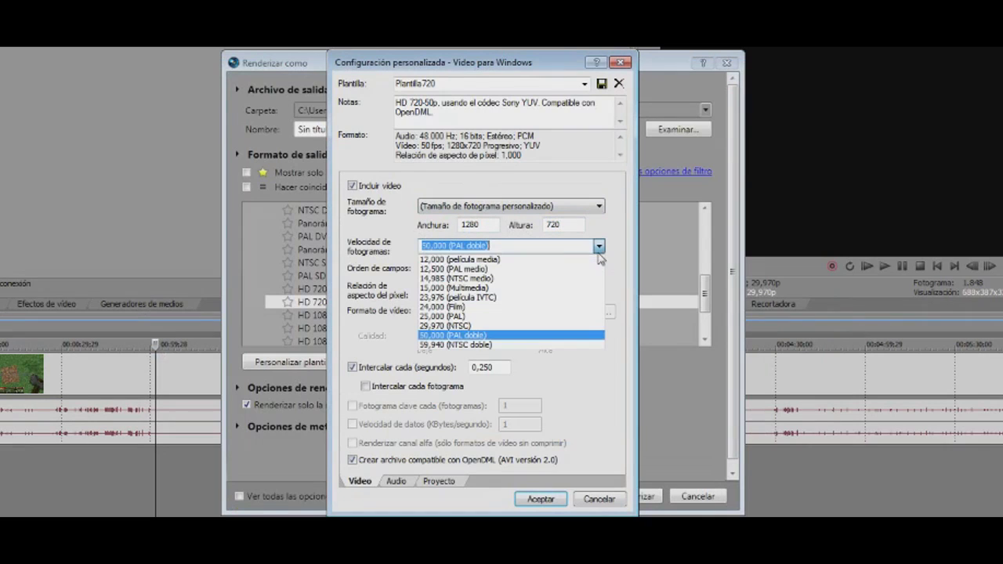
{"action": "left_click", "coordinate": [570, 329]}
{"action": "left_click", "coordinate": [546, 248]}
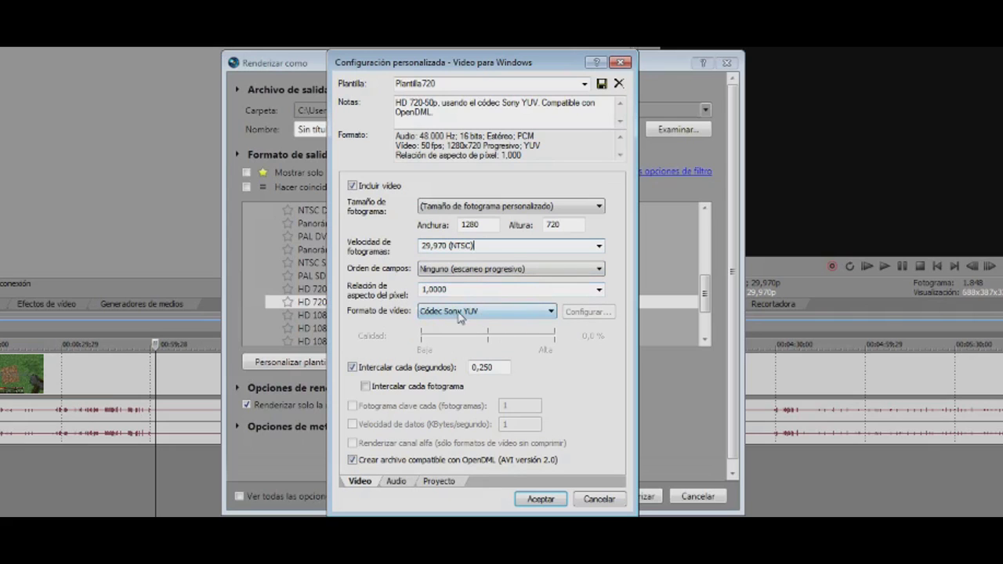
- Set the template's video format to the x264vfw - H.264/MPEG-4 AVC codec and open the codec configuration
{"action": "left_click", "coordinate": [539, 312]}
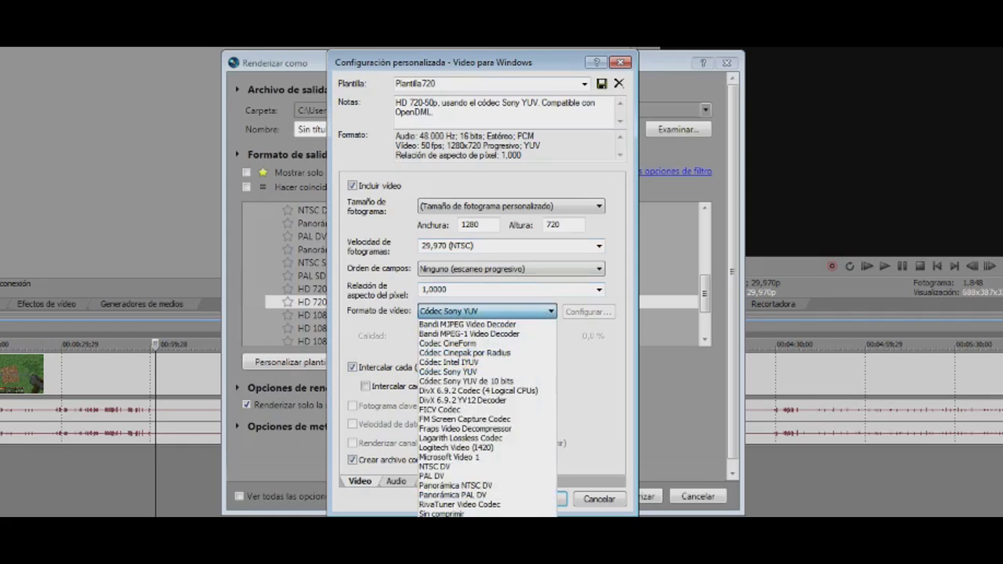
{"action": "left_click", "coordinate": [470, 529]}
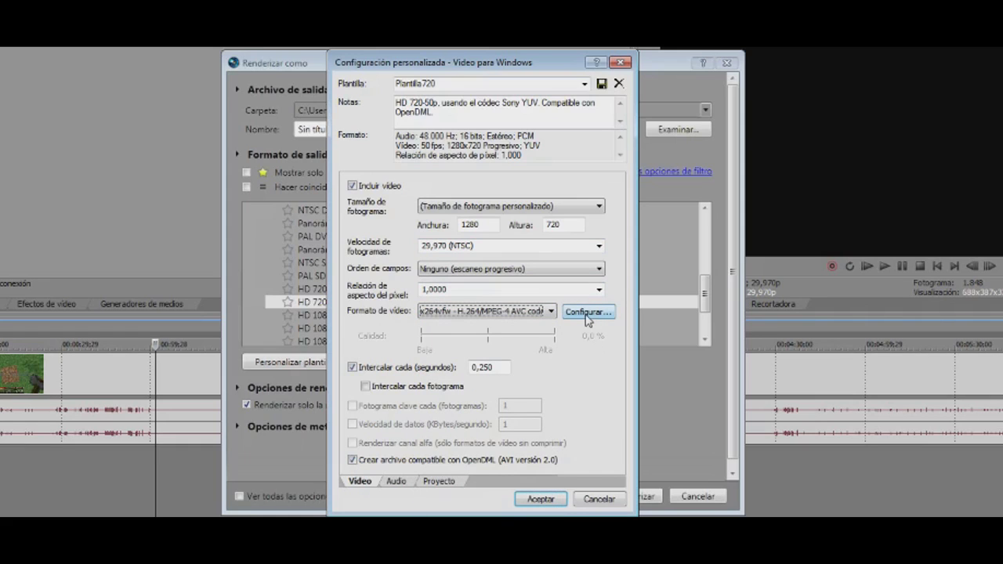
{"action": "left_click", "coordinate": [587, 313]}
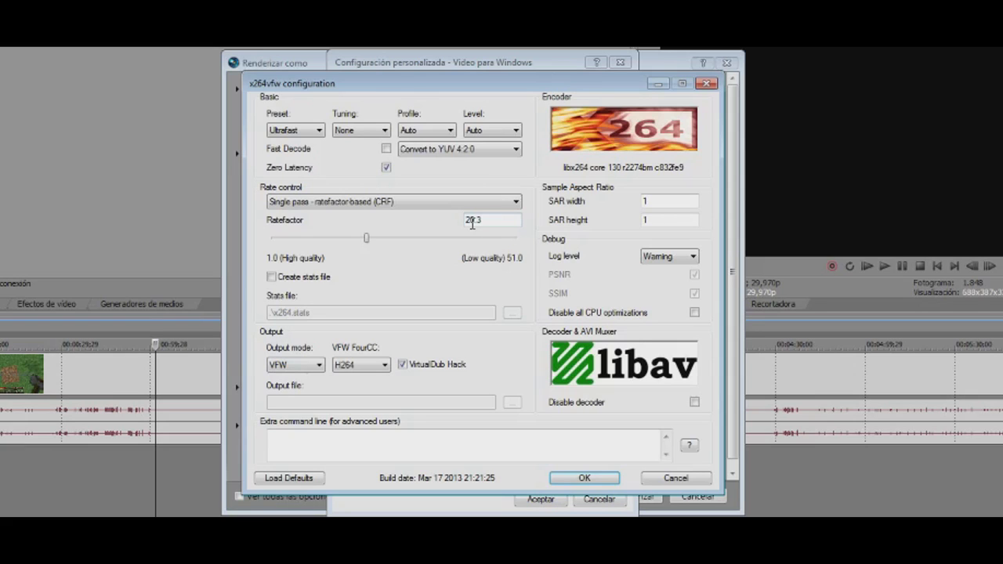
- Vary the x264 ratefactor between the high-quality end and the middle of its range, and accept the codec configuration
{"action": "left_click_drag", "start_coordinate": [366, 238], "coordinate": [248, 248]}
{"action": "left_click_drag", "start_coordinate": [274, 244], "coordinate": [367, 249]}
{"action": "left_click_drag", "start_coordinate": [365, 243], "coordinate": [271, 244]}
{"action": "left_click_drag", "start_coordinate": [279, 240], "coordinate": [369, 247]}
{"action": "left_click", "coordinate": [584, 477]}
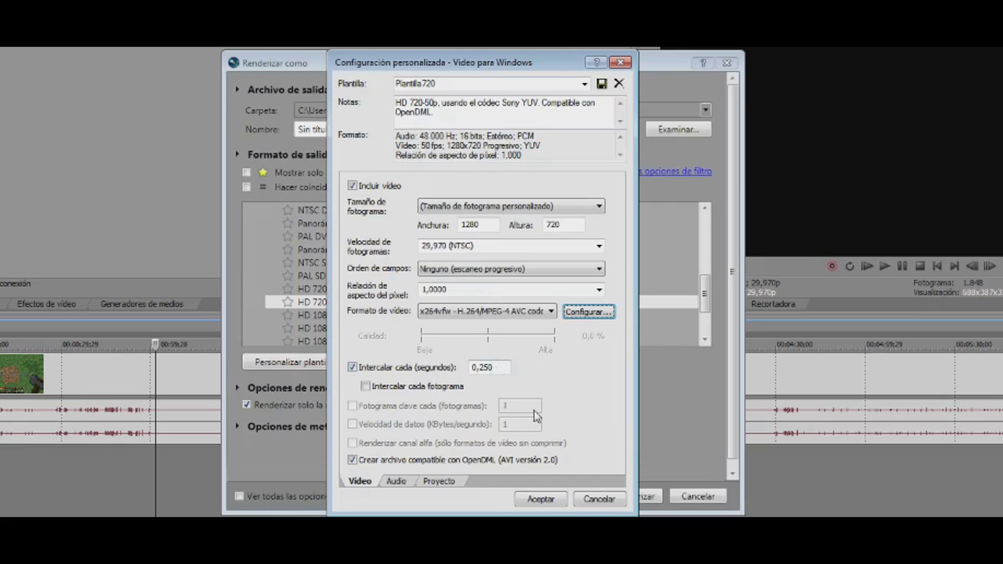
- Set the template's audio sample rate to 128.000 Hz and review its audio format, bit depth and channel options
{"action": "left_click", "coordinate": [404, 481]}
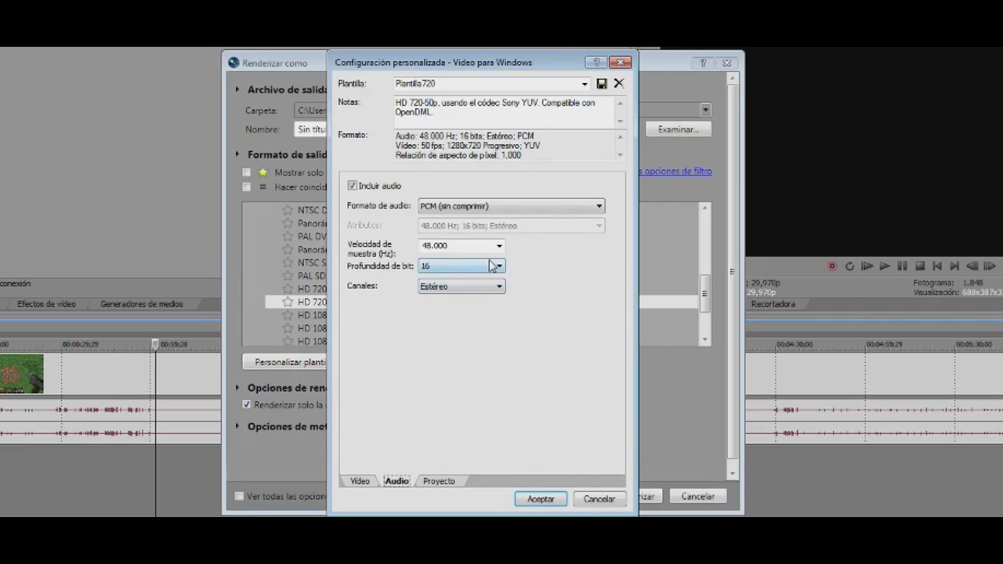
{"action": "left_click", "coordinate": [503, 208]}
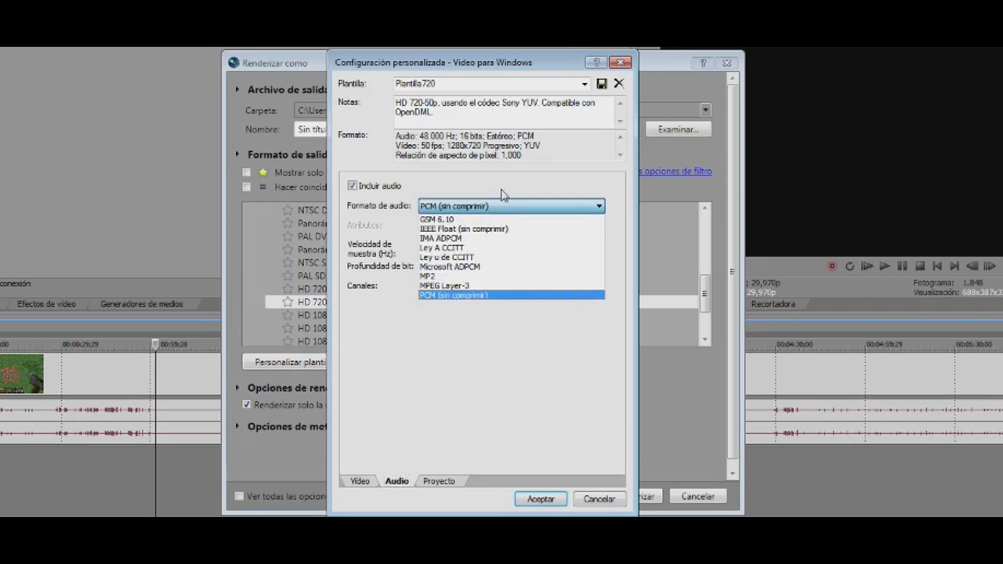
{"action": "left_click", "coordinate": [503, 196]}
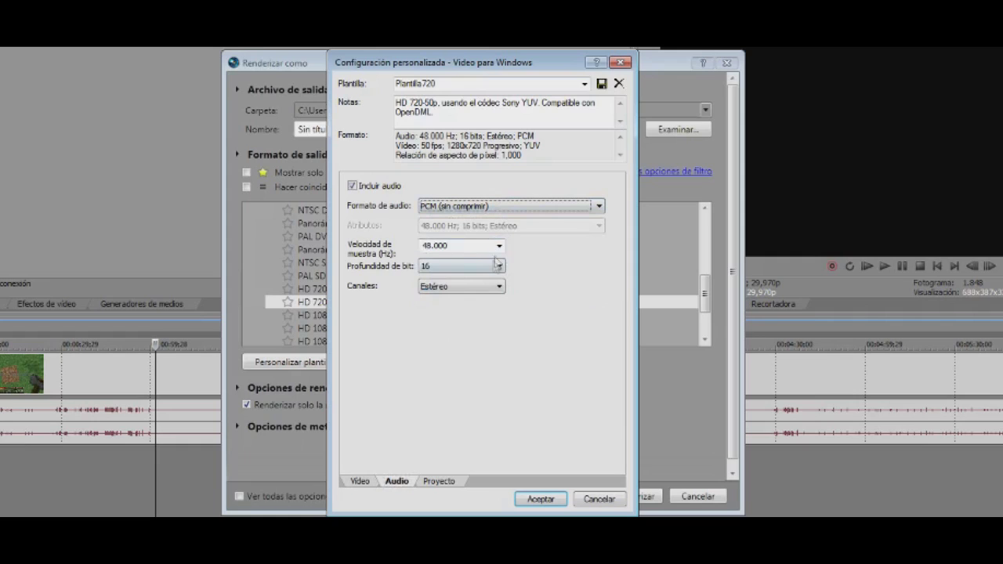
{"action": "left_click", "coordinate": [498, 247]}
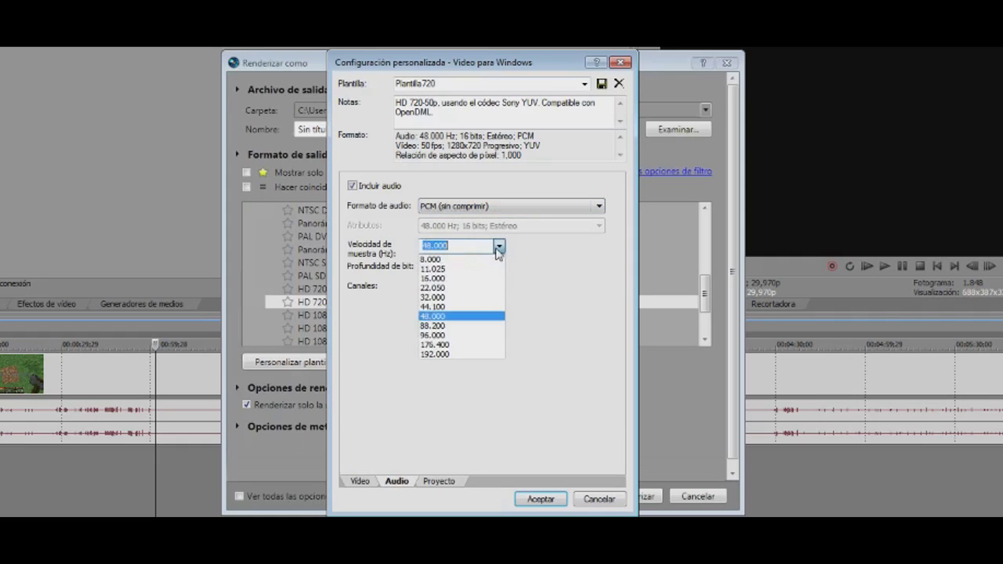
{"action": "left_click", "coordinate": [446, 248]}
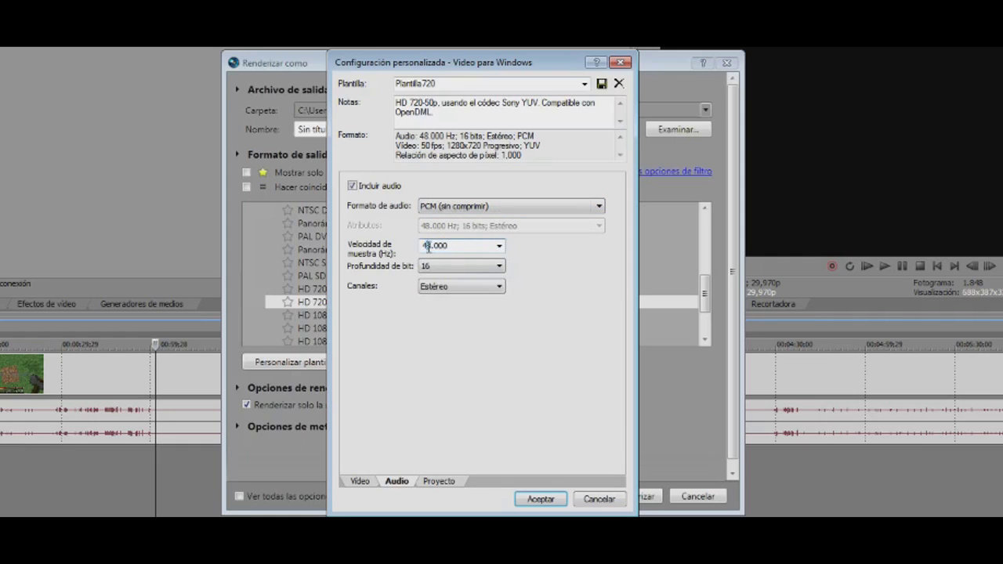
{"action": "type", "text": "128"}
{"action": "left_click", "coordinate": [497, 267]}
{"action": "left_click", "coordinate": [573, 265]}
{"action": "left_click", "coordinate": [480, 288]}
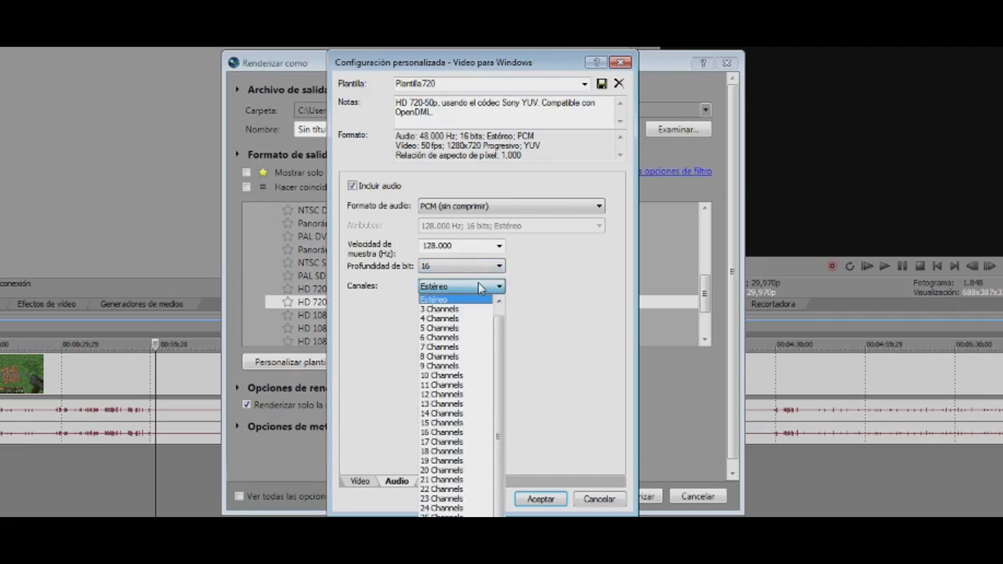
{"action": "left_click", "coordinate": [555, 346]}
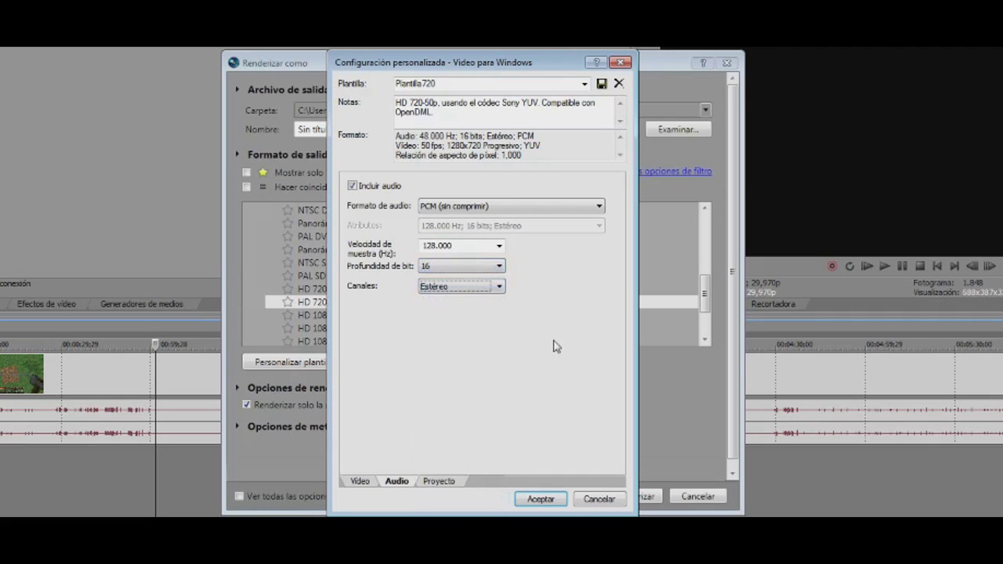
- Set the template's video rendering quality to Lo mejor and discard the custom template settings
{"action": "left_click", "coordinate": [439, 482]}
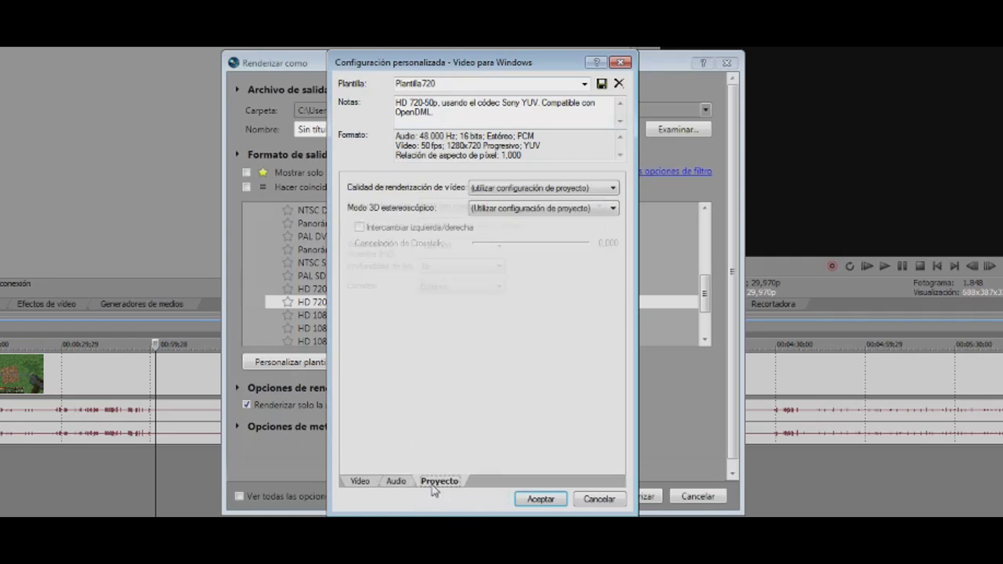
{"action": "left_click", "coordinate": [508, 189]}
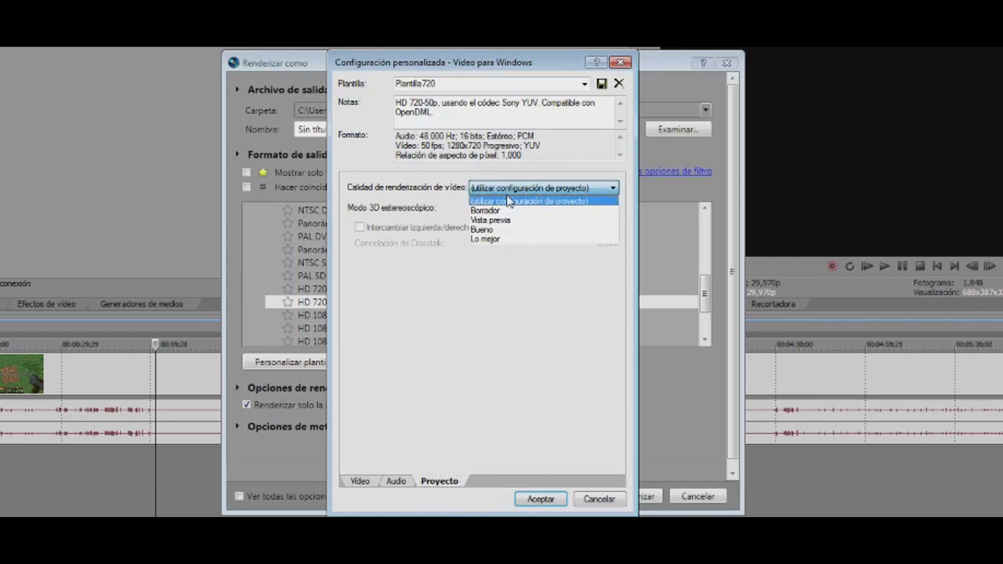
{"action": "left_click", "coordinate": [503, 240]}
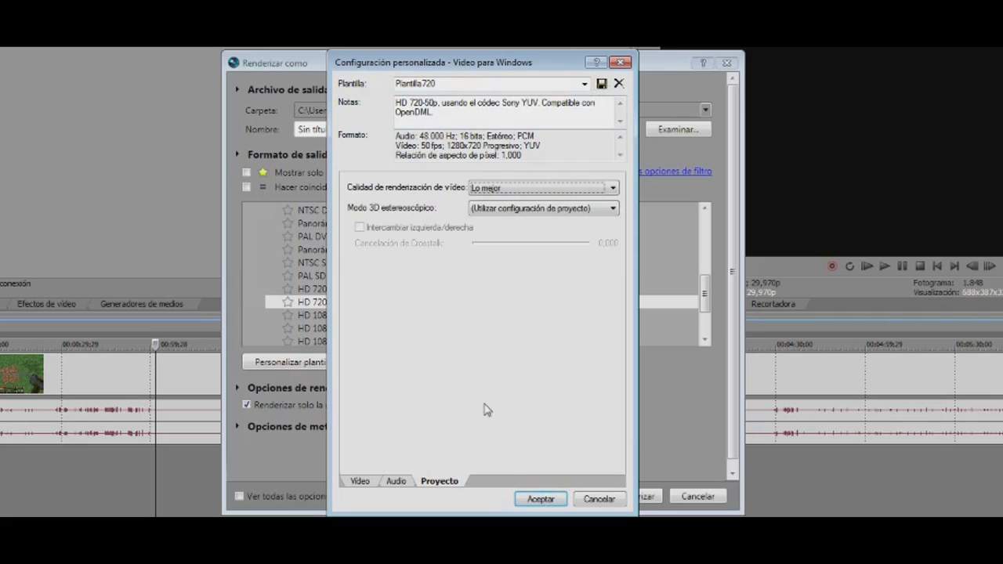
{"action": "left_click", "coordinate": [599, 498]}
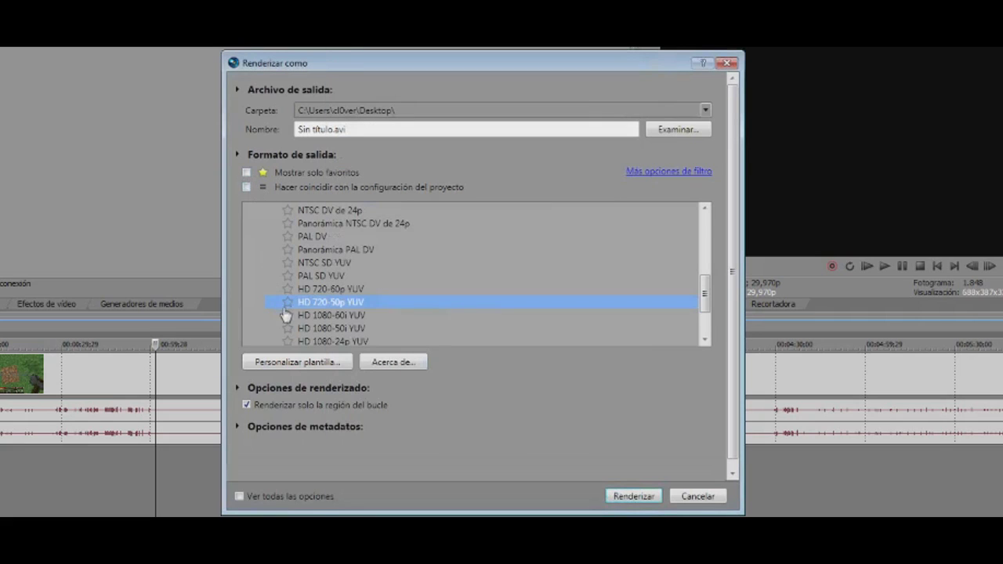
- Show only favourite output formats, render the project with the MyeproRender template, and cancel the running render
{"action": "left_click", "coordinate": [246, 172]}
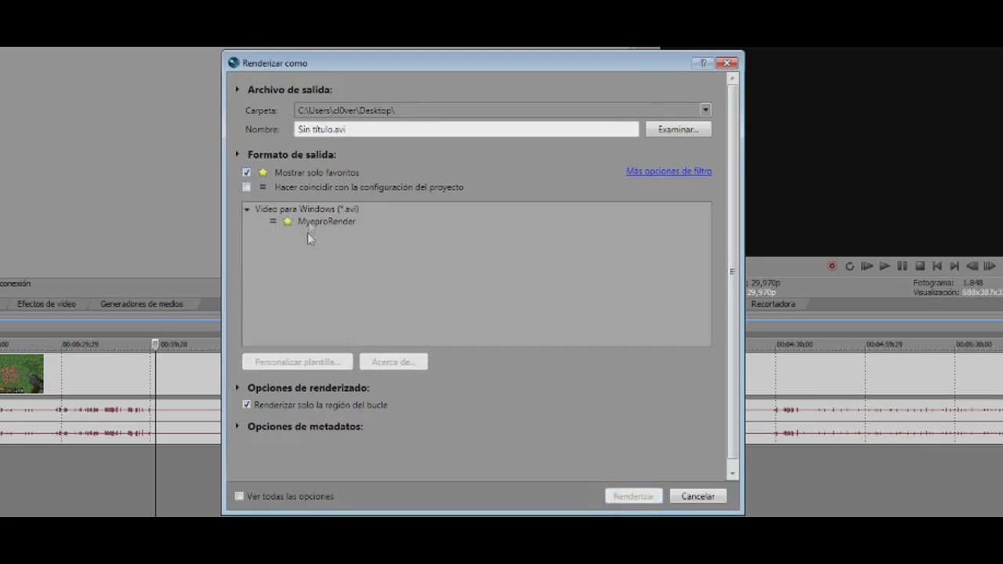
{"action": "left_click", "coordinate": [327, 221]}
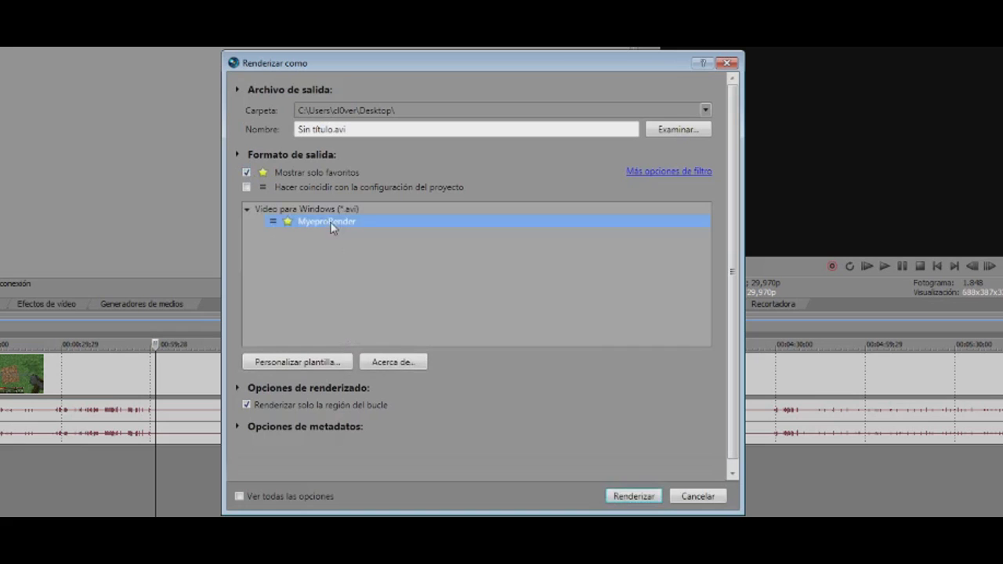
{"action": "left_click", "coordinate": [637, 498]}
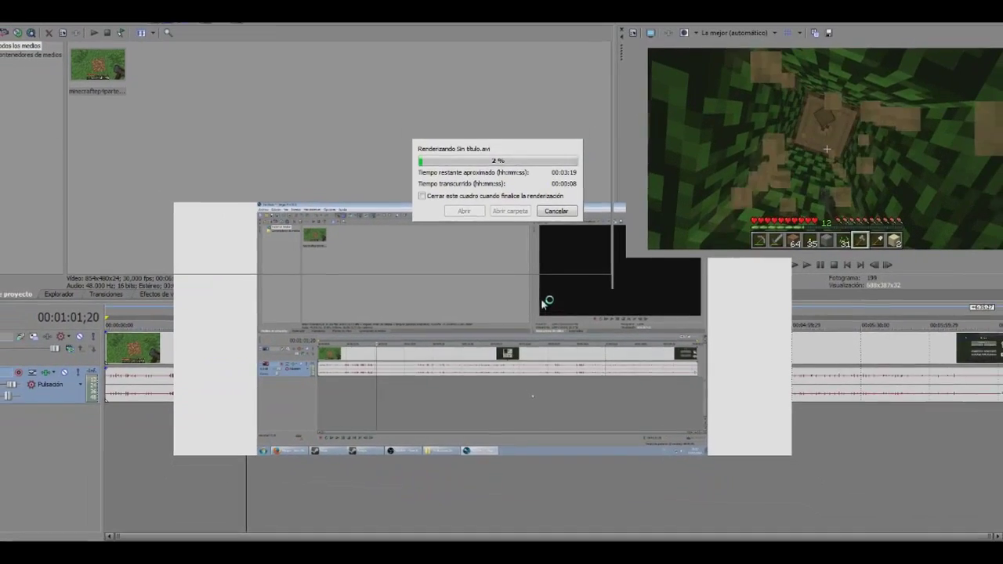
{"action": "left_click", "coordinate": [557, 213]}
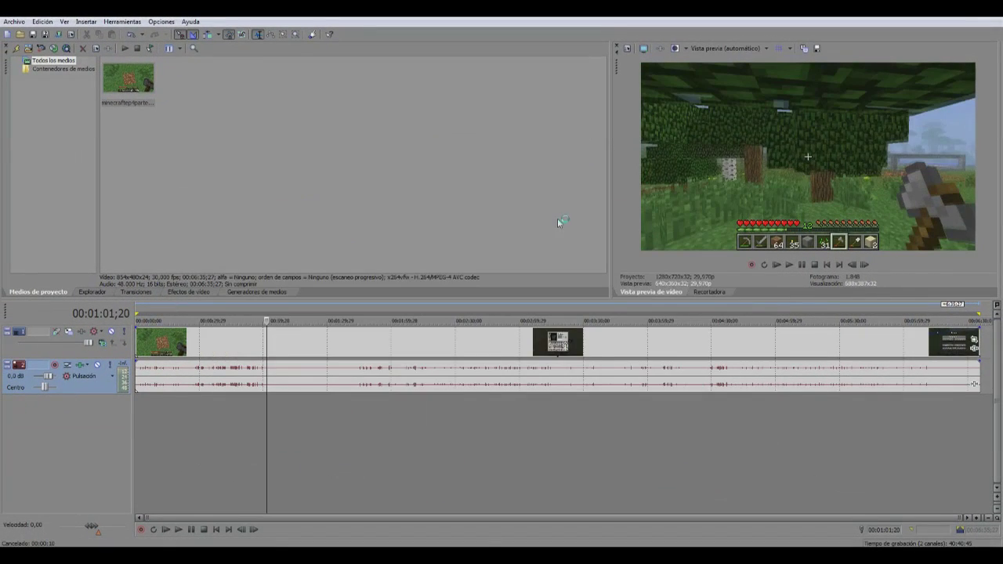